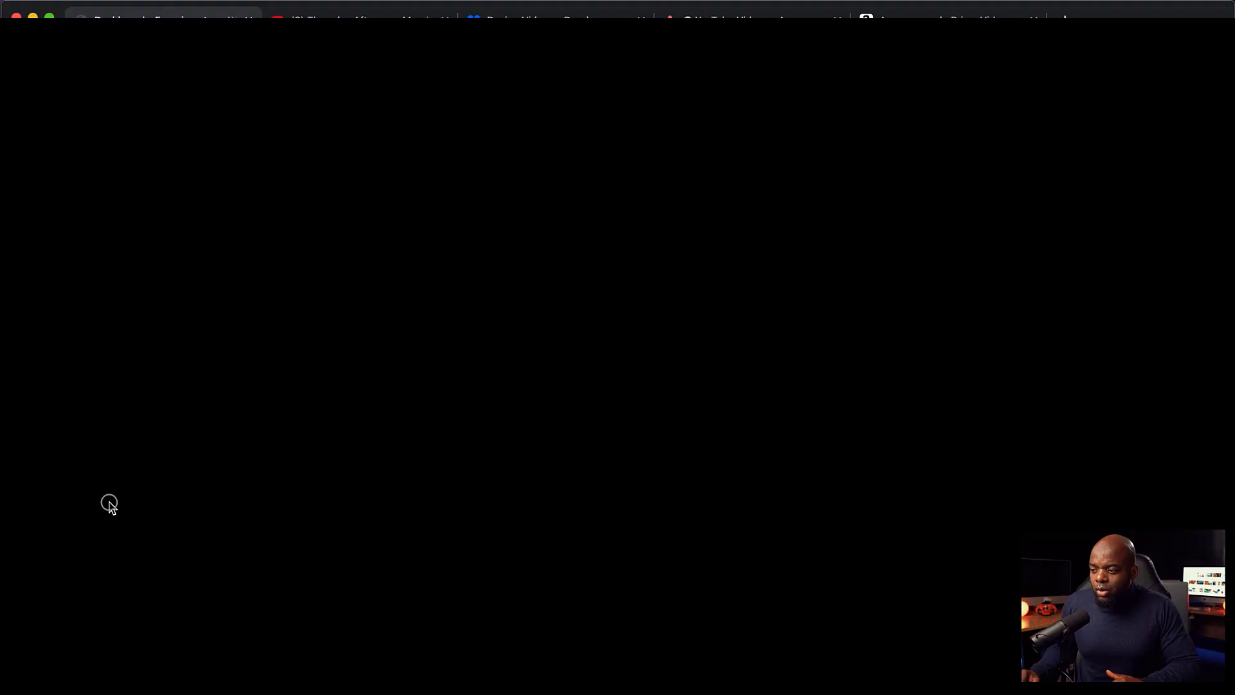
Step: Reveal the Plugins menu's Add New entry in the admin sidebar
{"action": "mouse_move", "coordinate": [95, 506]}
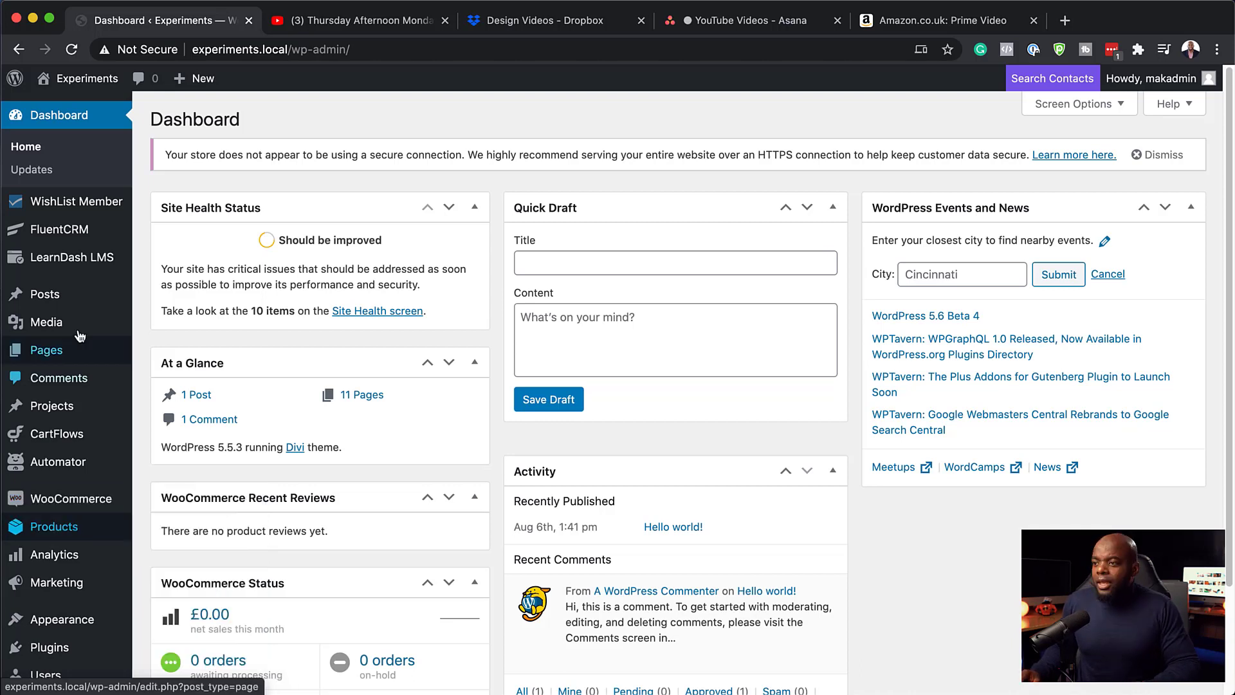
{"action": "mouse_move", "coordinate": [99, 600]}
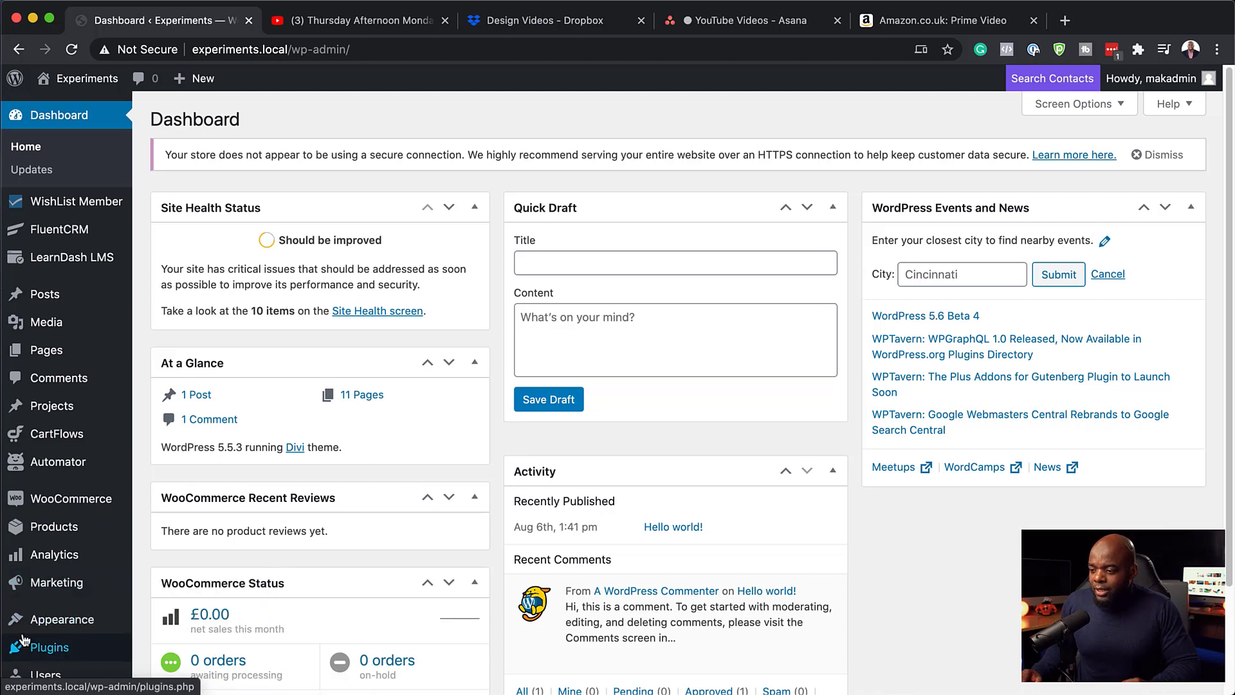
{"action": "mouse_move", "coordinate": [86, 652]}
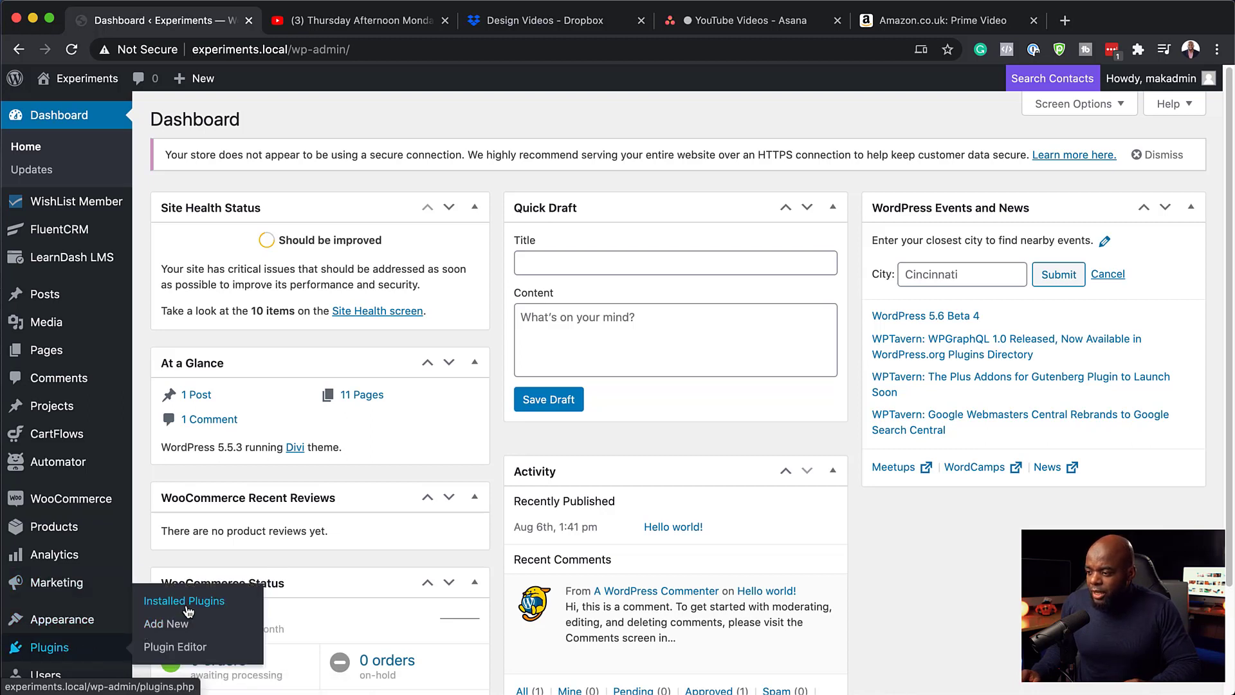
Step: Search plugins for 'cart abandonment' and install WooCommerce Cart Abandonment Recovery
{"action": "left_click", "coordinate": [180, 628]}
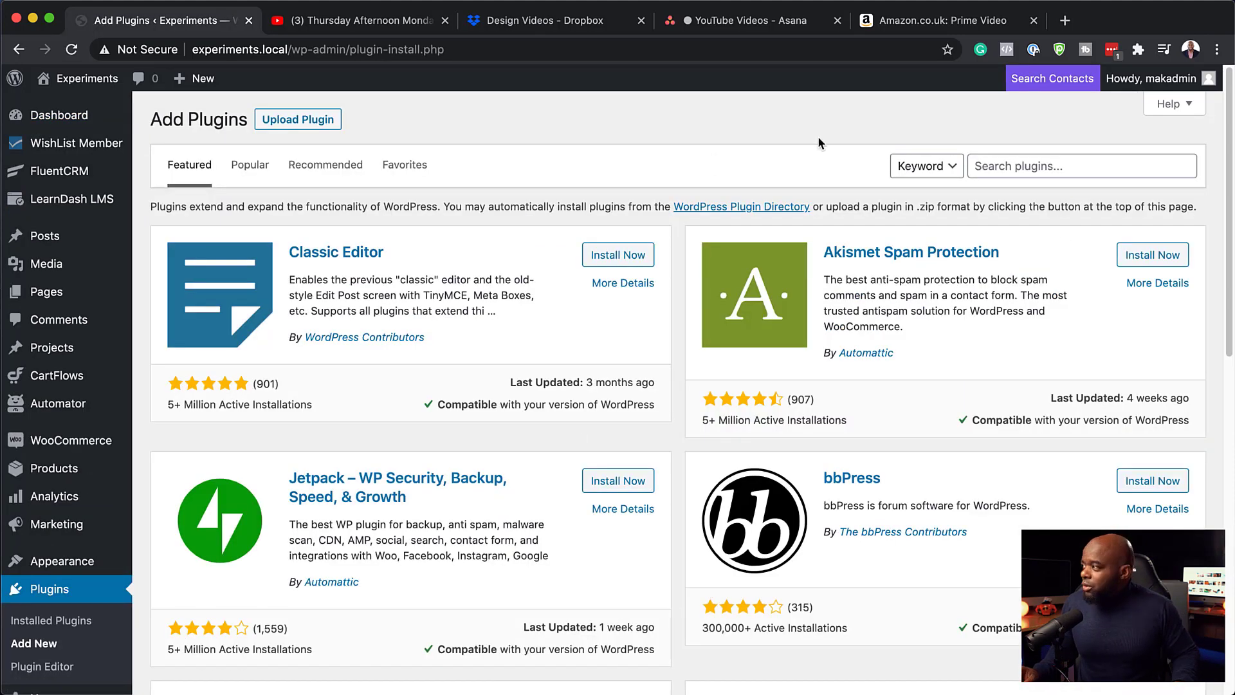
{"action": "left_click", "coordinate": [1009, 161]}
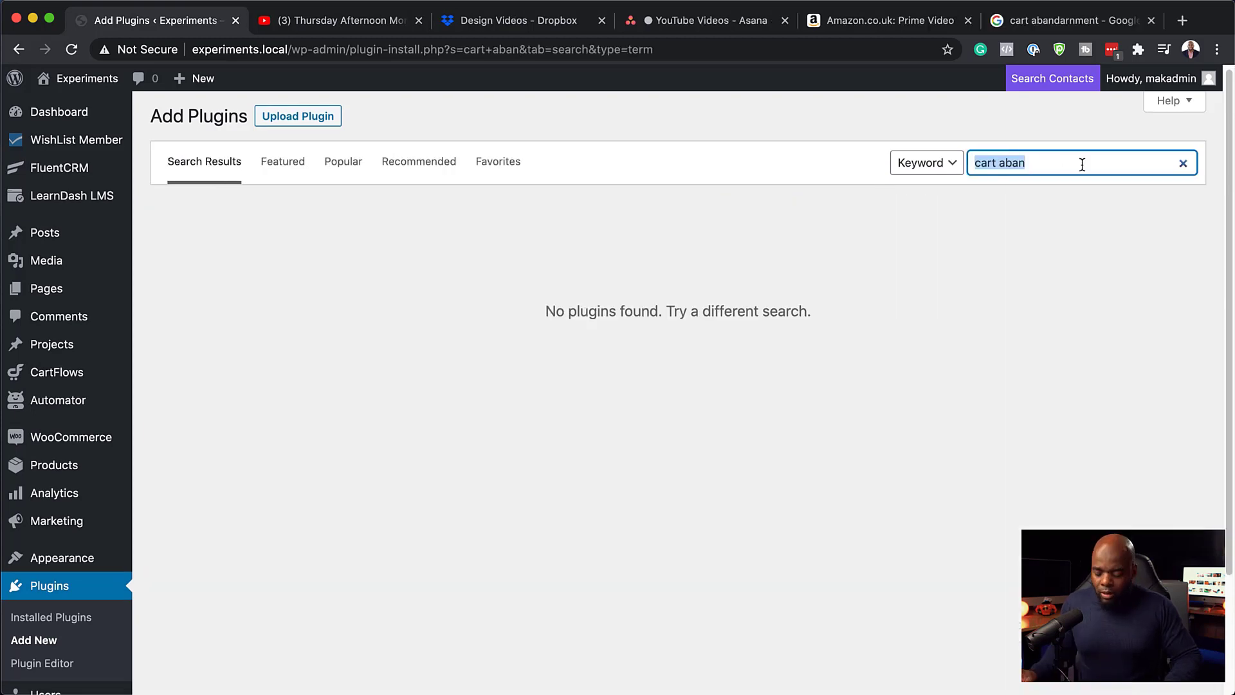
{"action": "type", "text": "cart abandonment"}
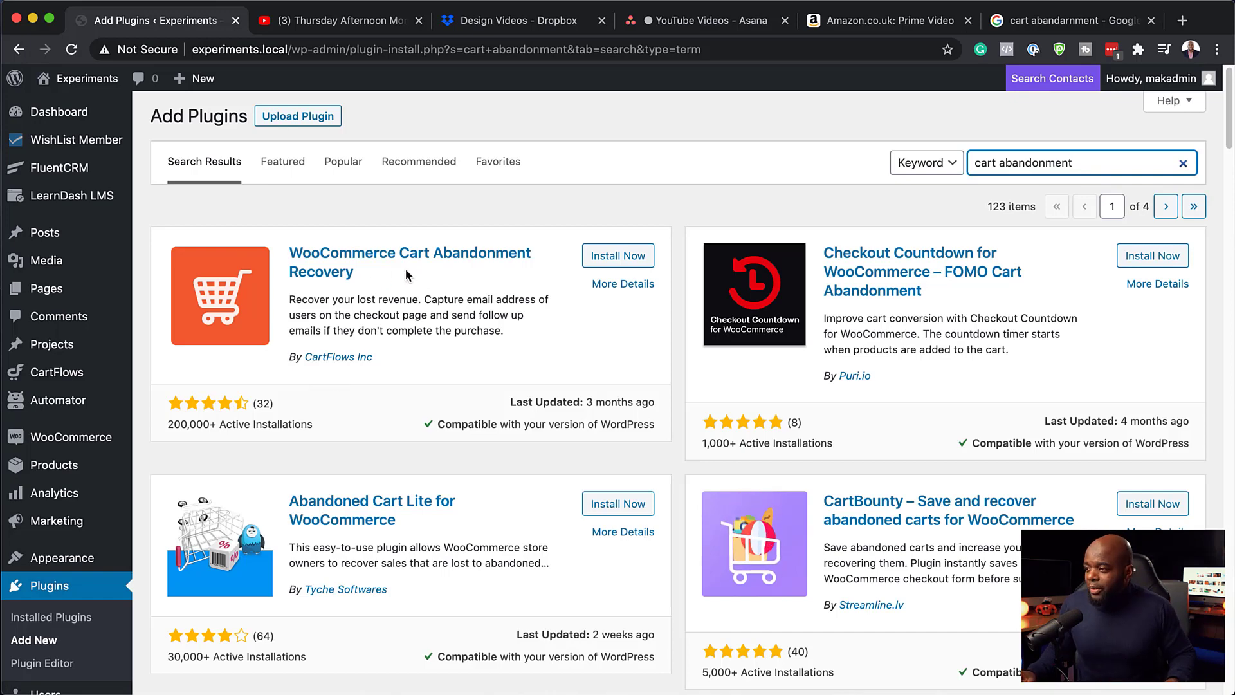
{"action": "left_click", "coordinate": [618, 256]}
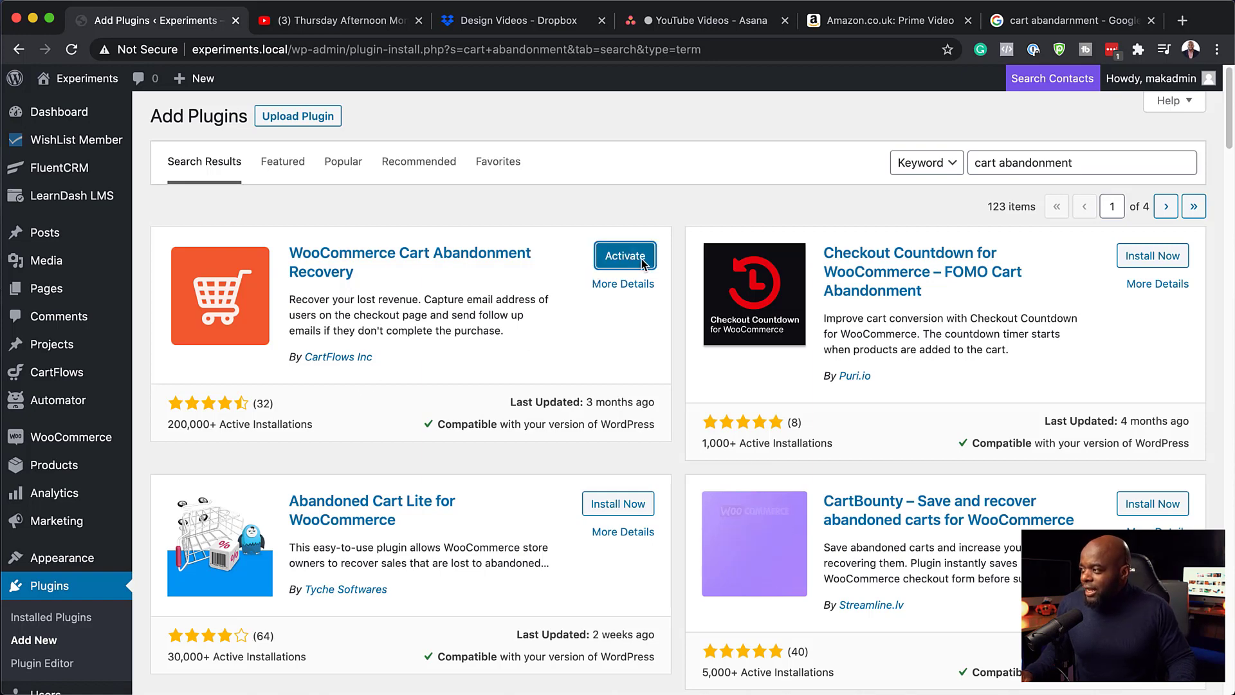
Step: Activate the WooCommerce Cart Abandonment Recovery plugin and confirm it appears under WooCommerce
{"action": "left_click", "coordinate": [627, 257]}
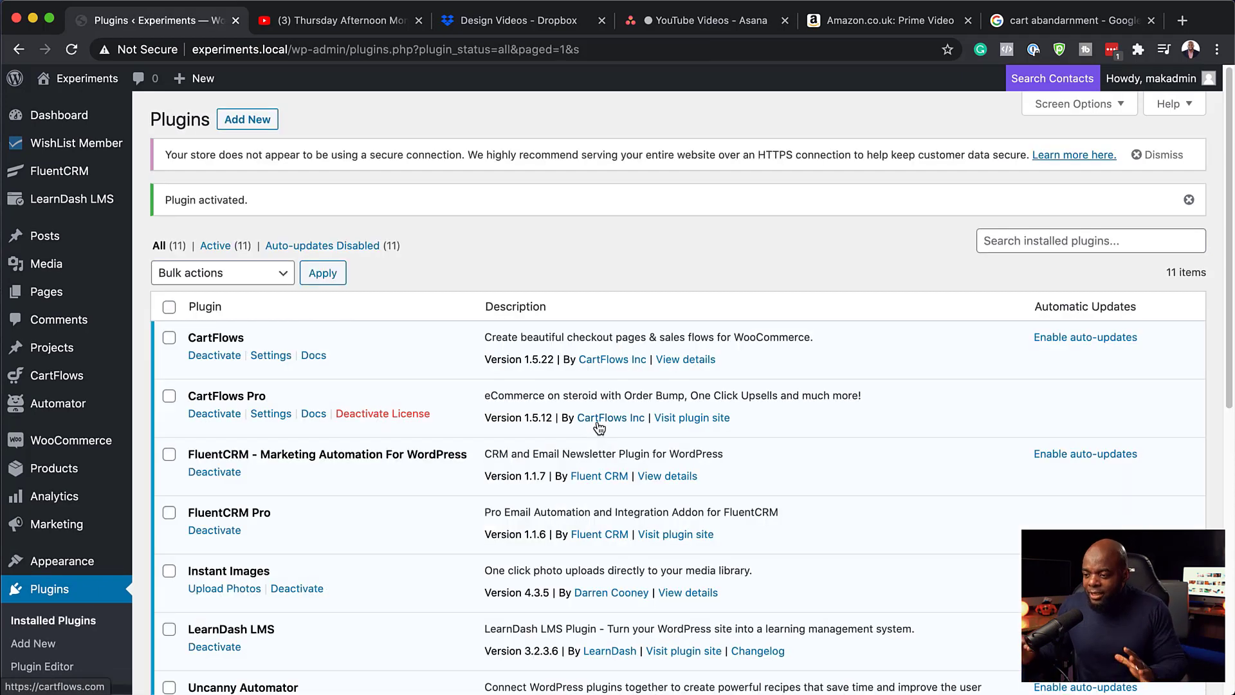
{"action": "mouse_move", "coordinate": [95, 445]}
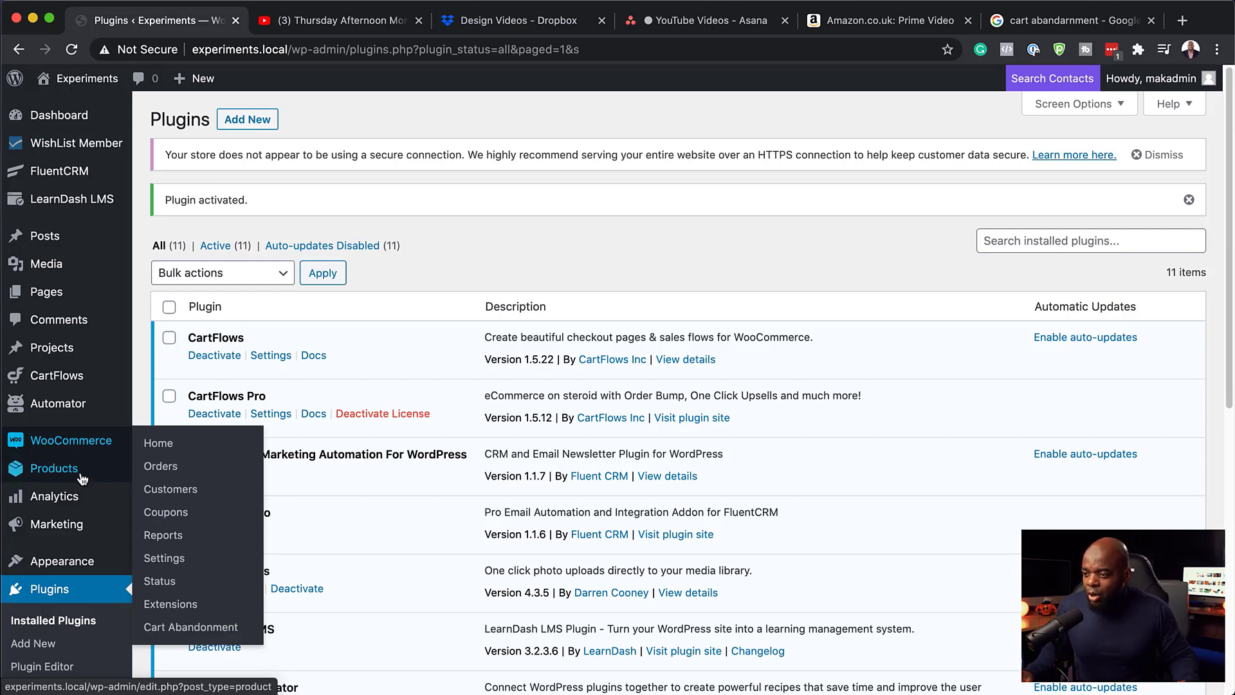
Step: Go to Marketing > Coupons to view the still-empty coupon list
{"action": "mouse_move", "coordinate": [81, 474]}
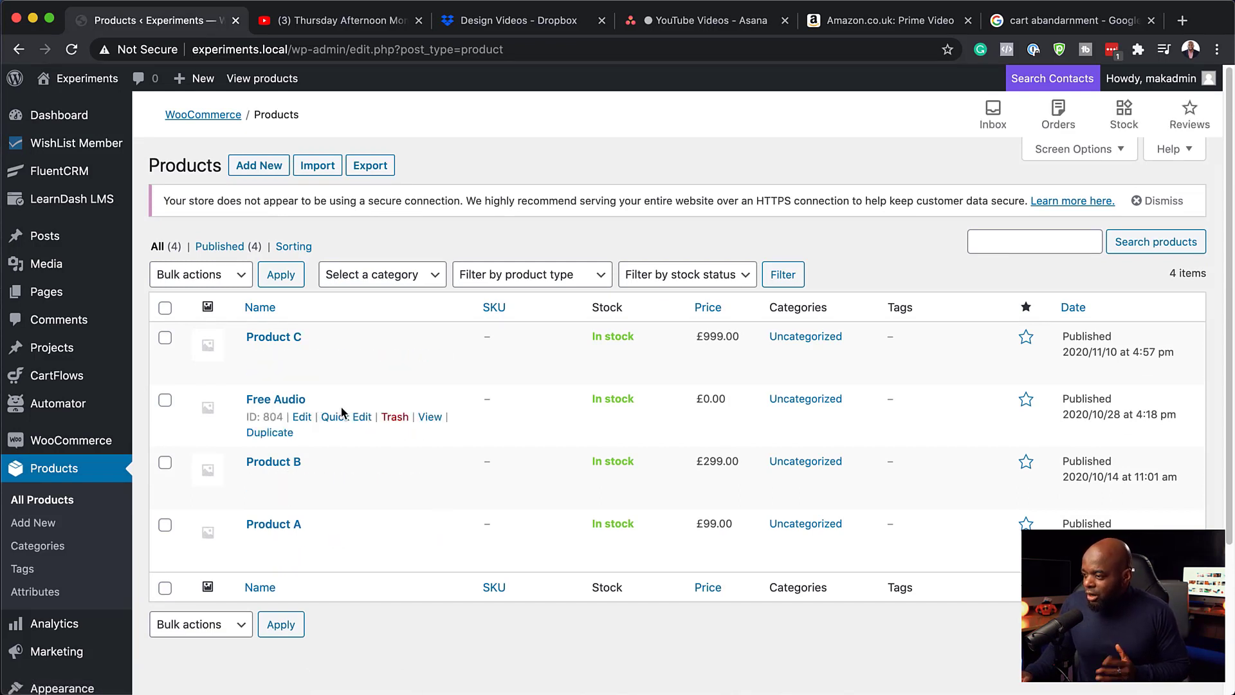
{"action": "scroll", "coordinate": [95, 544], "scroll_direction": "down", "scroll_amount": 2}
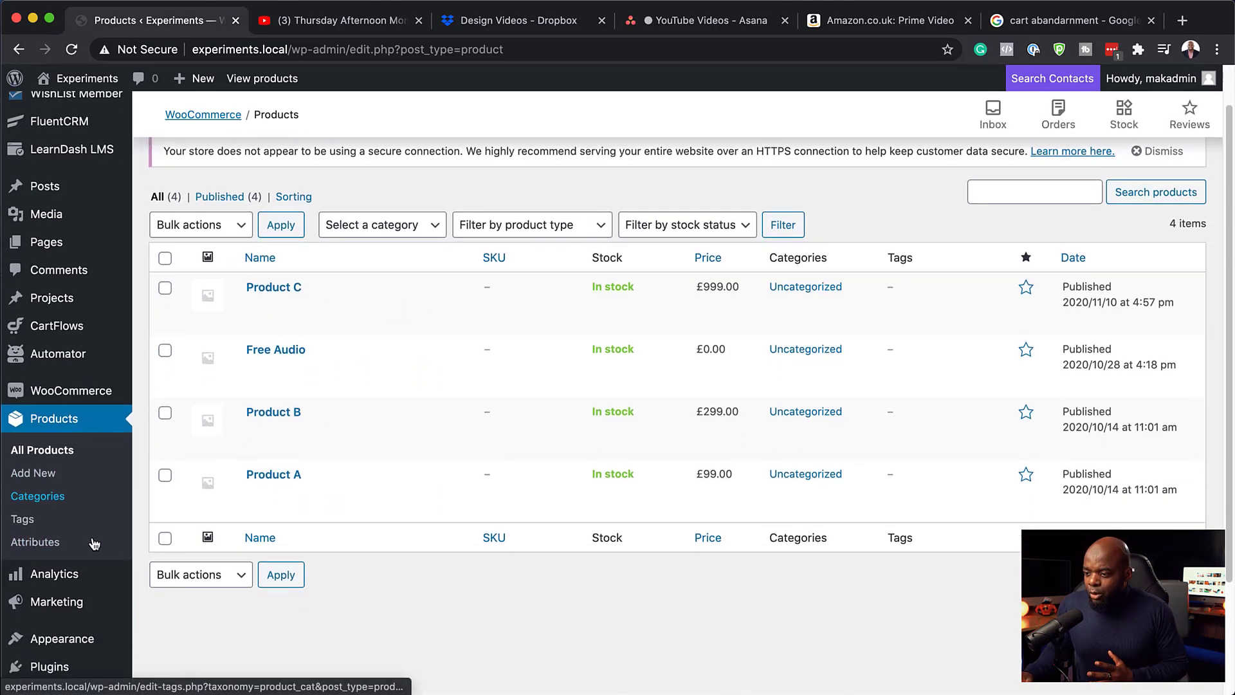
{"action": "mouse_move", "coordinate": [83, 602]}
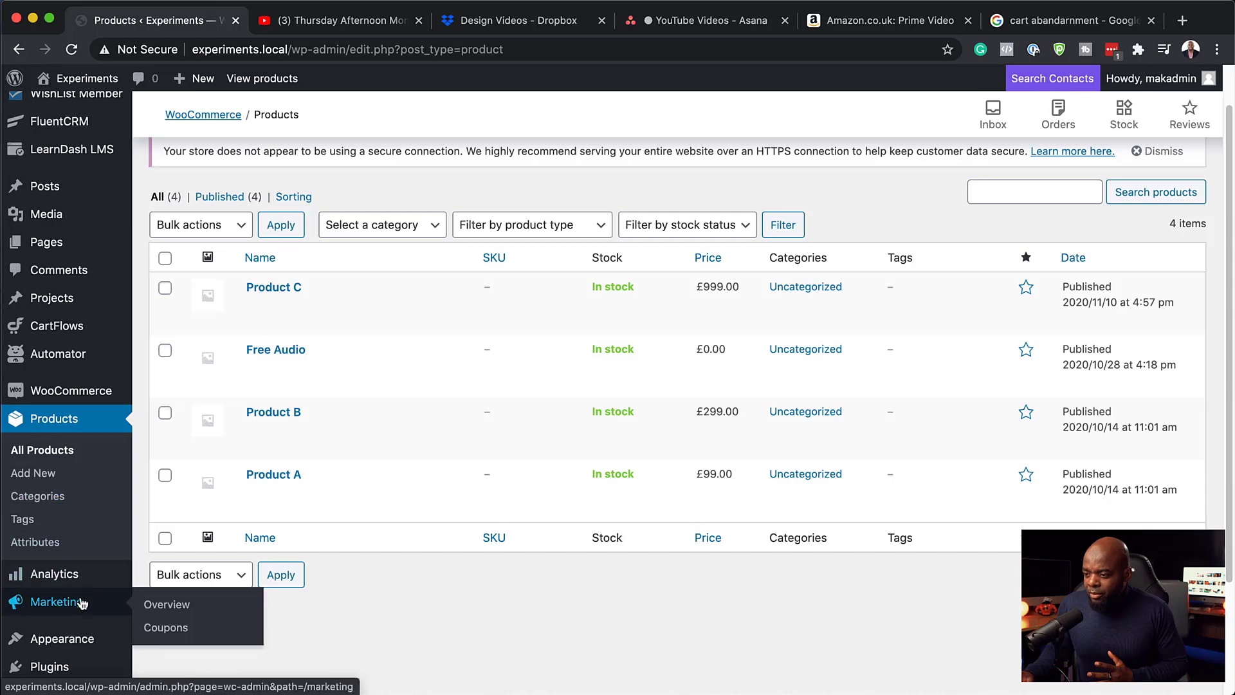
{"action": "left_click", "coordinate": [179, 634]}
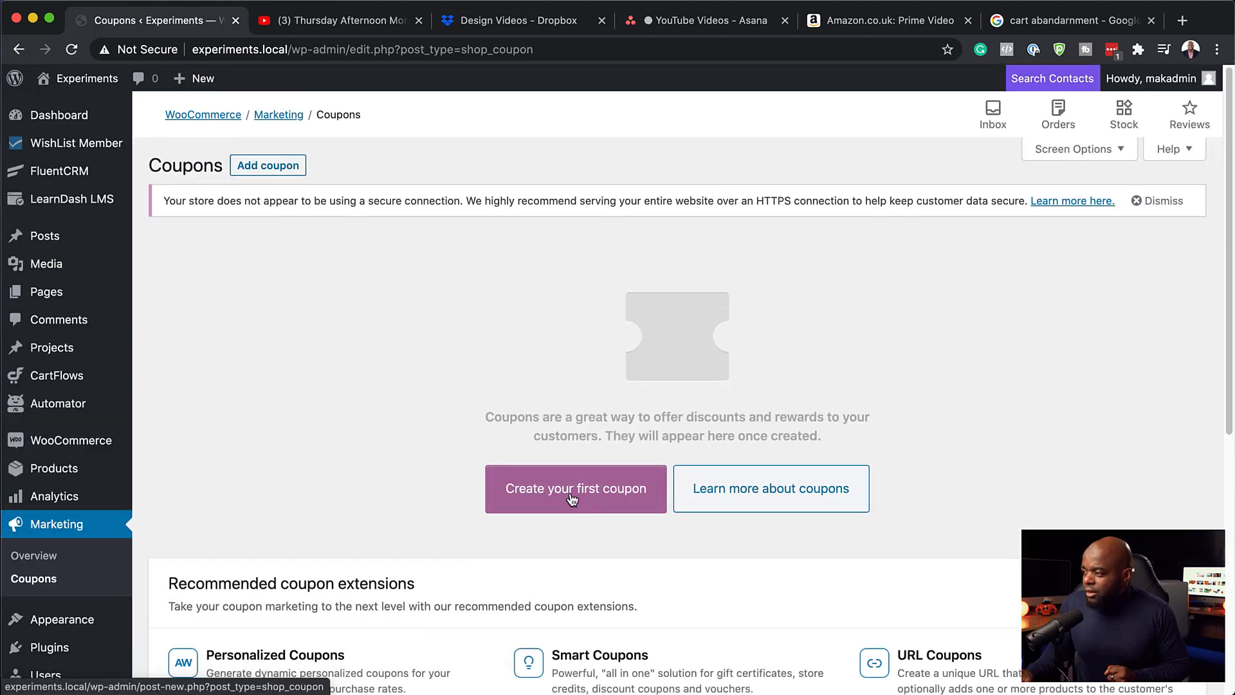
Step: Publish coupon MAK10, described '10% OFF', as a 10 percent percentage discount
{"action": "left_click", "coordinate": [572, 497]}
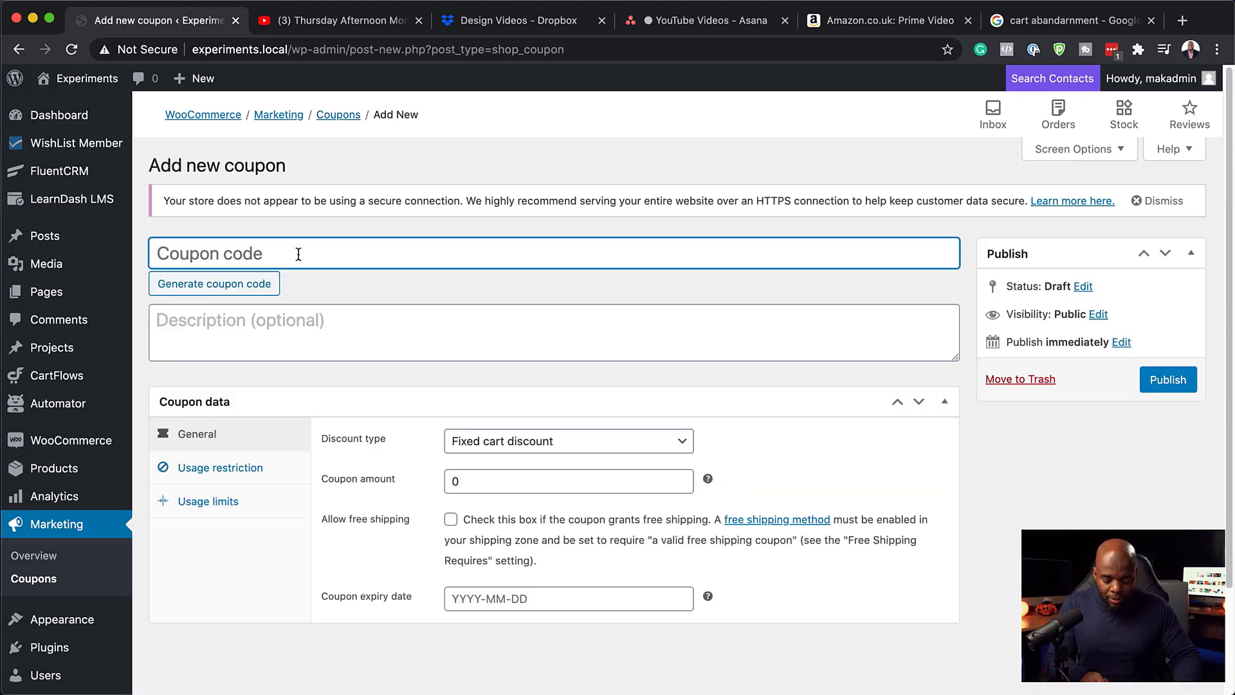
{"action": "type", "text": "MAK10"}
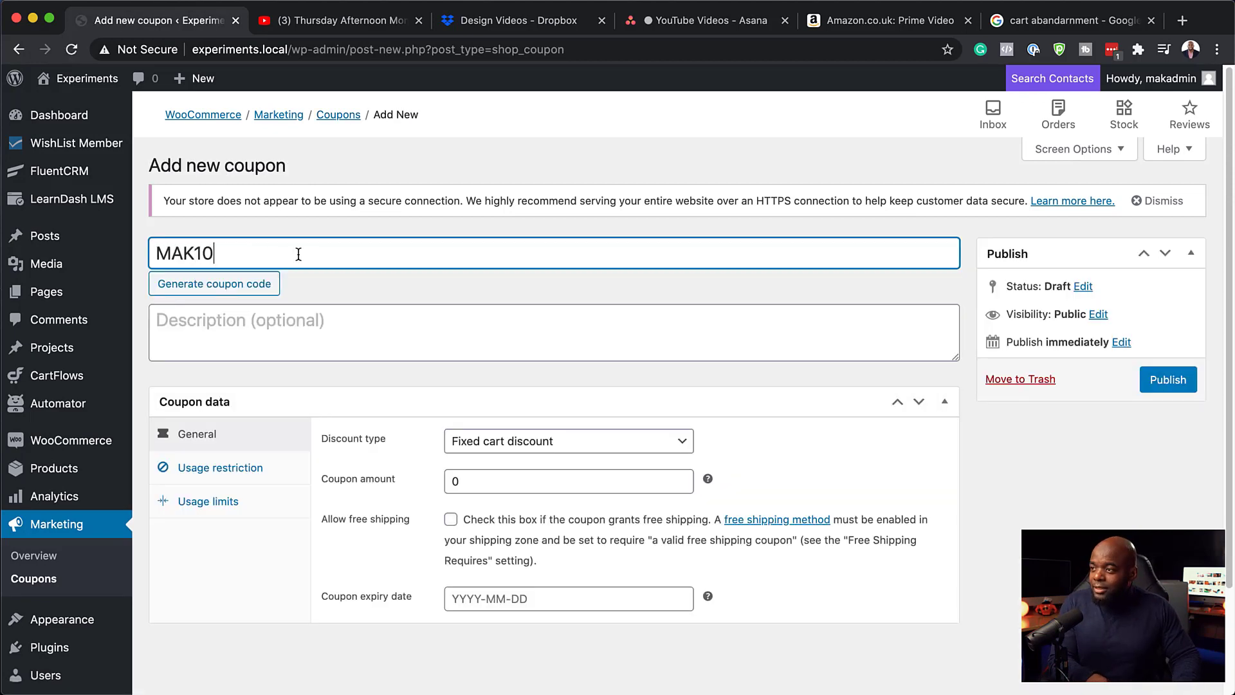
{"action": "left_click", "coordinate": [271, 326]}
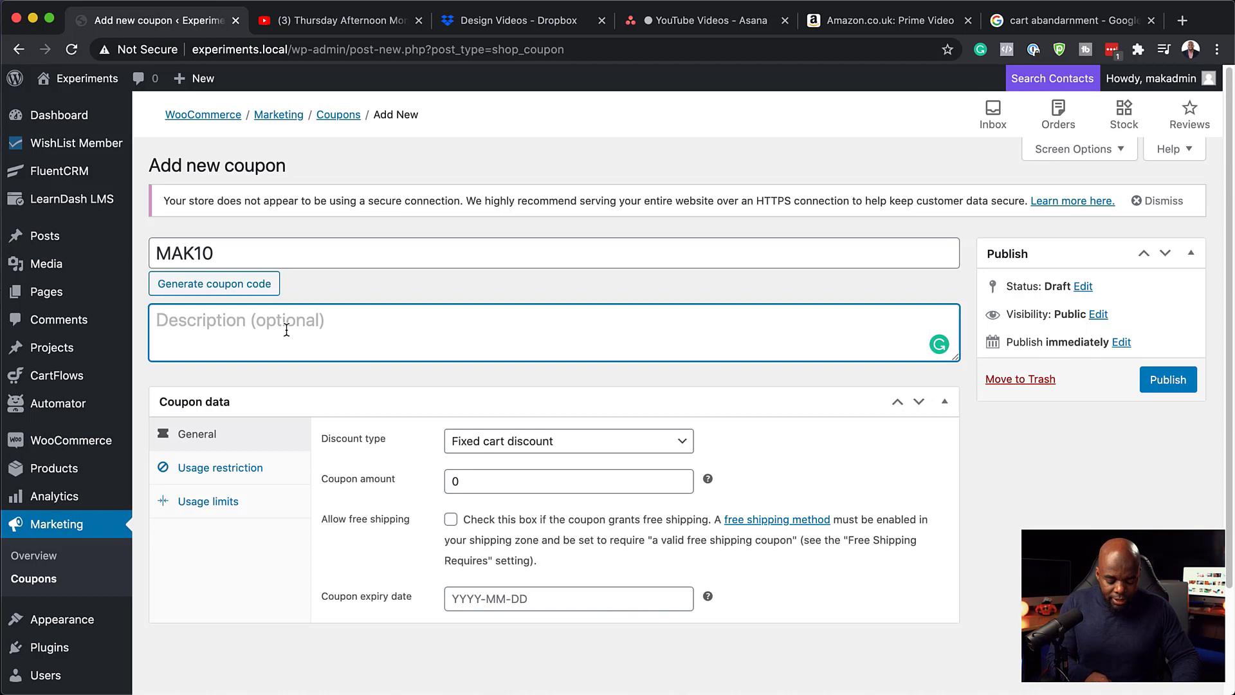
{"action": "type", "text": "1"}
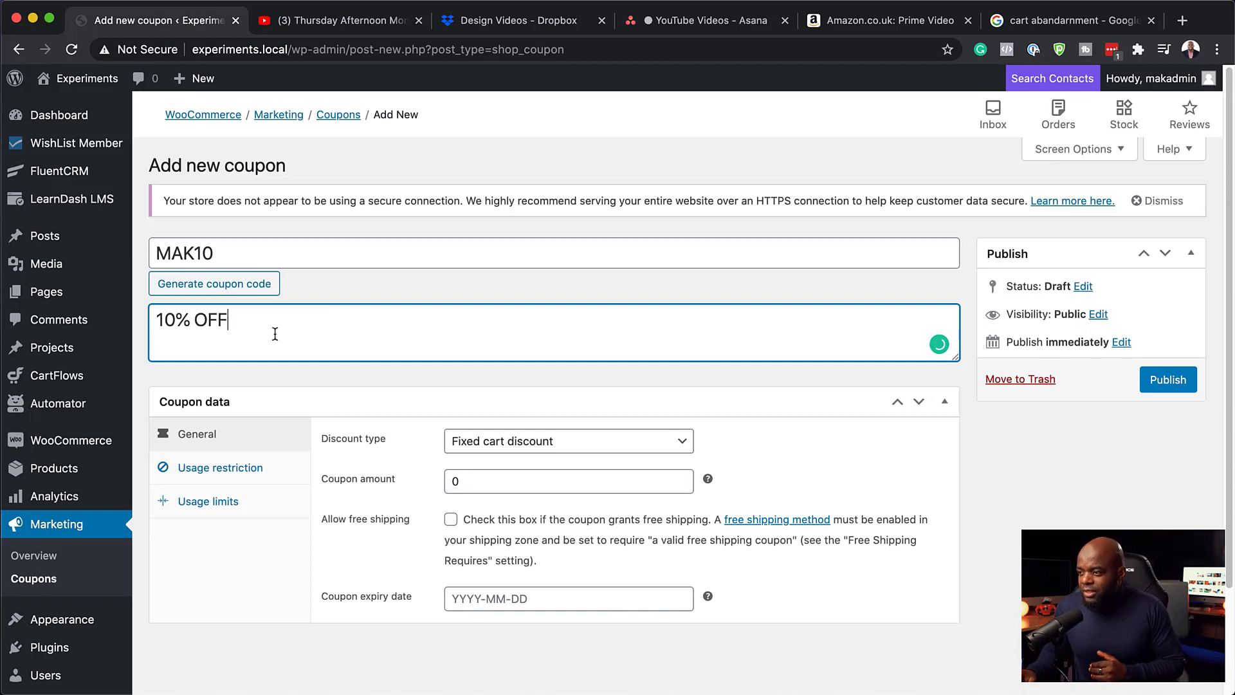
{"action": "scroll", "coordinate": [483, 431], "scroll_direction": "down", "scroll_amount": 1}
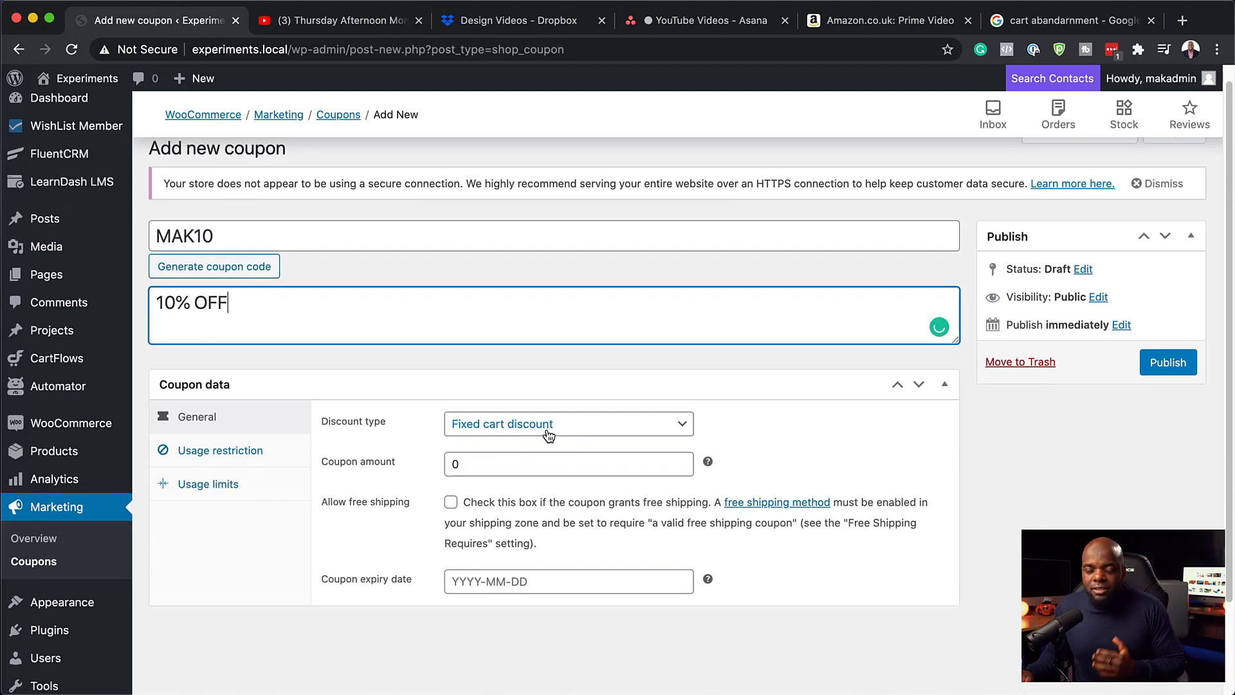
{"action": "left_click", "coordinate": [548, 426]}
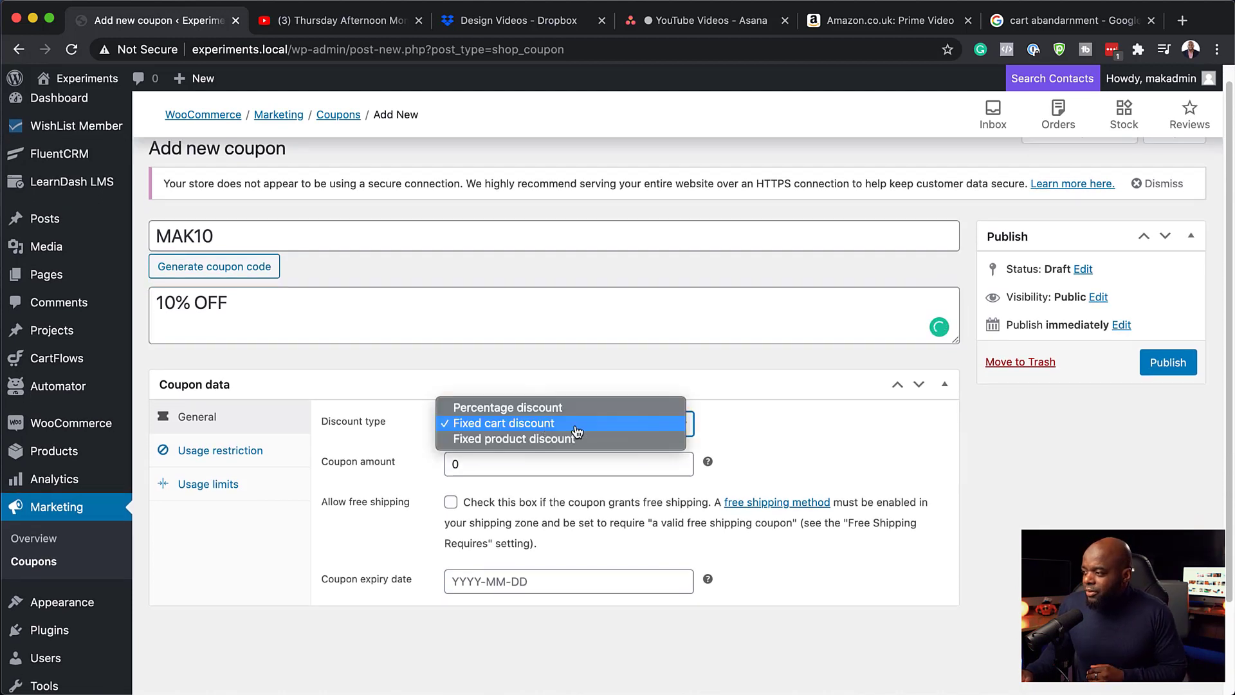
{"action": "left_click", "coordinate": [491, 409]}
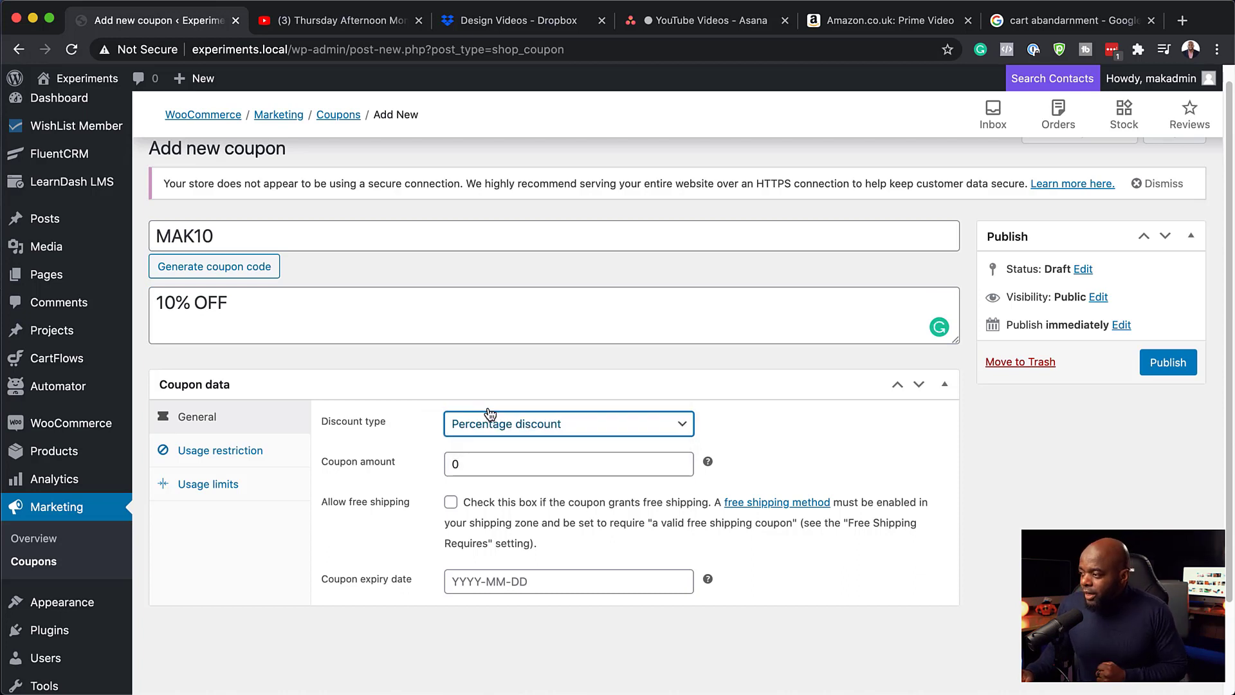
{"action": "left_click", "coordinate": [453, 463]}
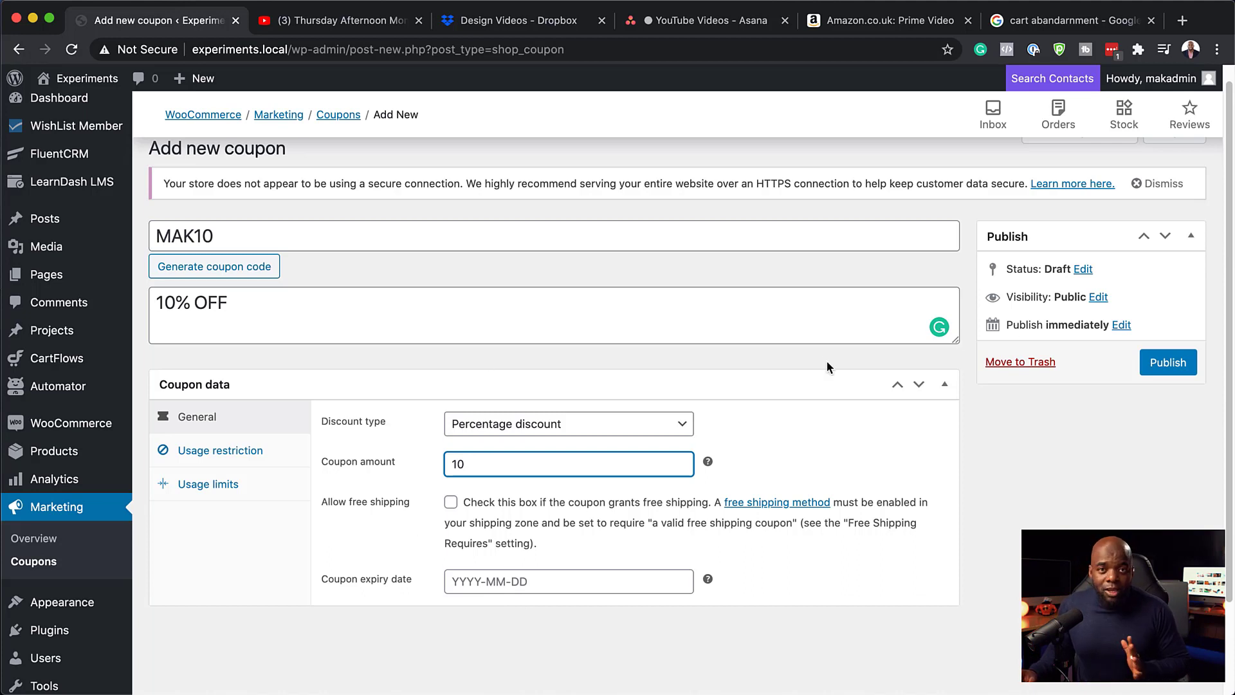
{"action": "left_click", "coordinate": [1170, 364]}
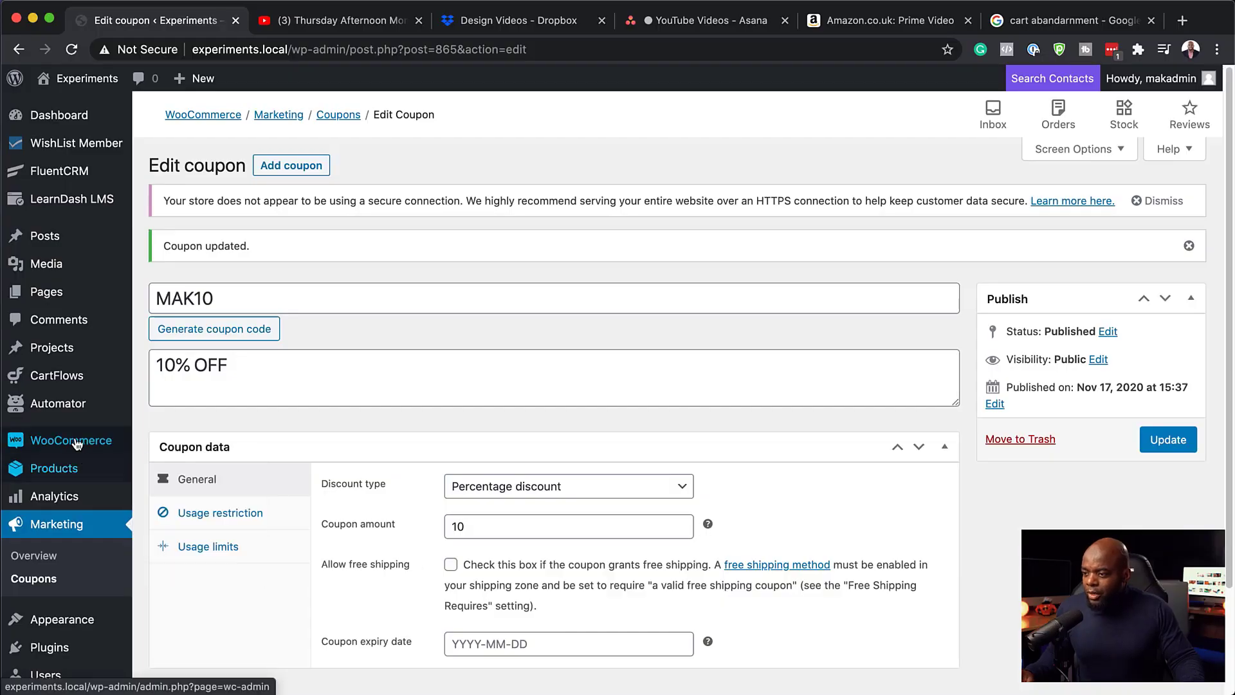
Step: Open the Cart Abandonment report under the WooCommerce menu
{"action": "mouse_move", "coordinate": [72, 445]}
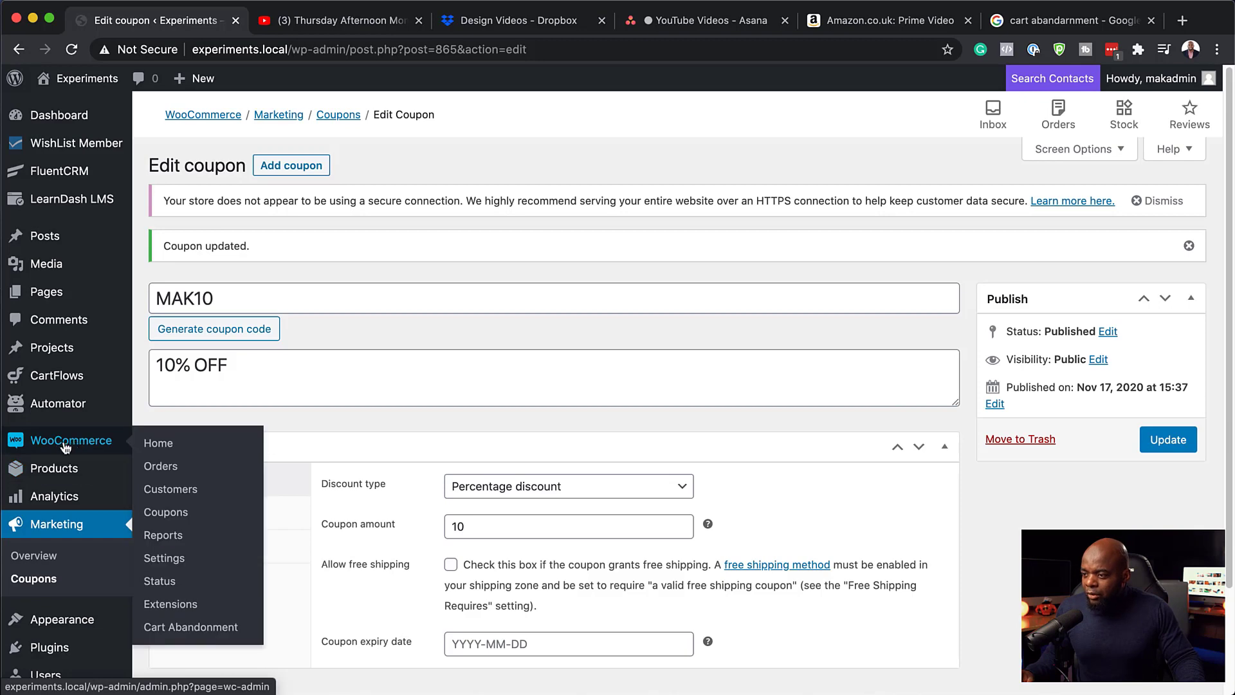
{"action": "left_click", "coordinate": [182, 629]}
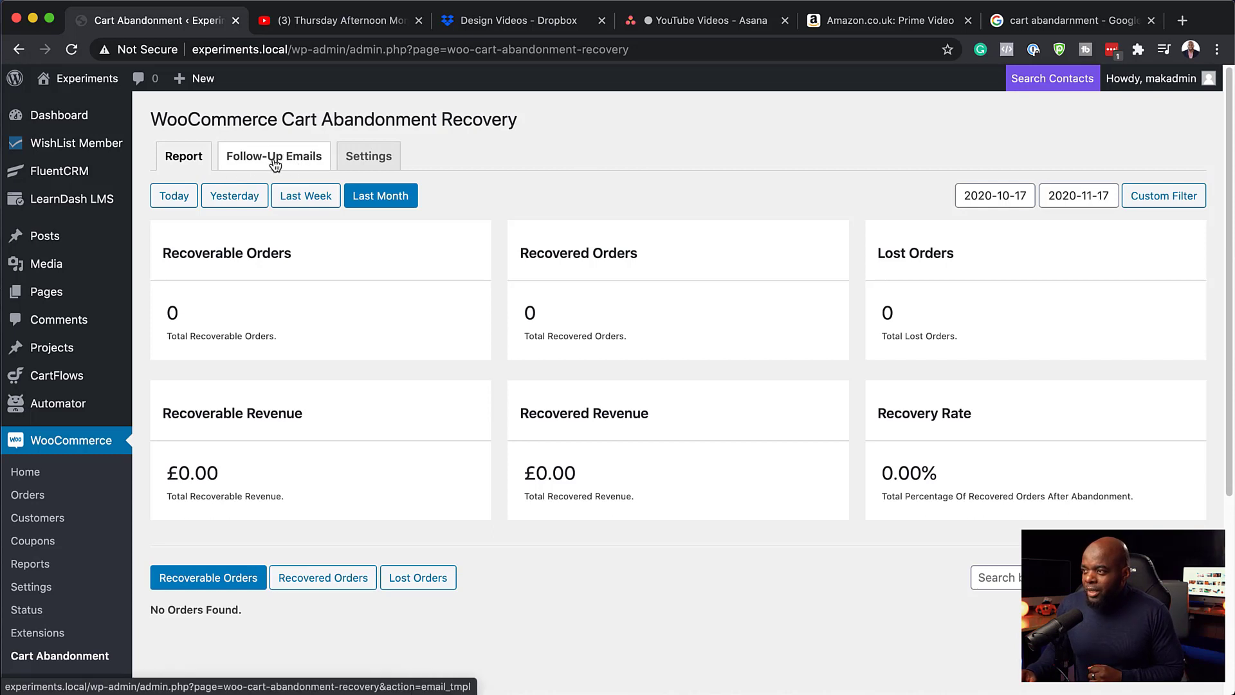
{"action": "left_click", "coordinate": [372, 160]}
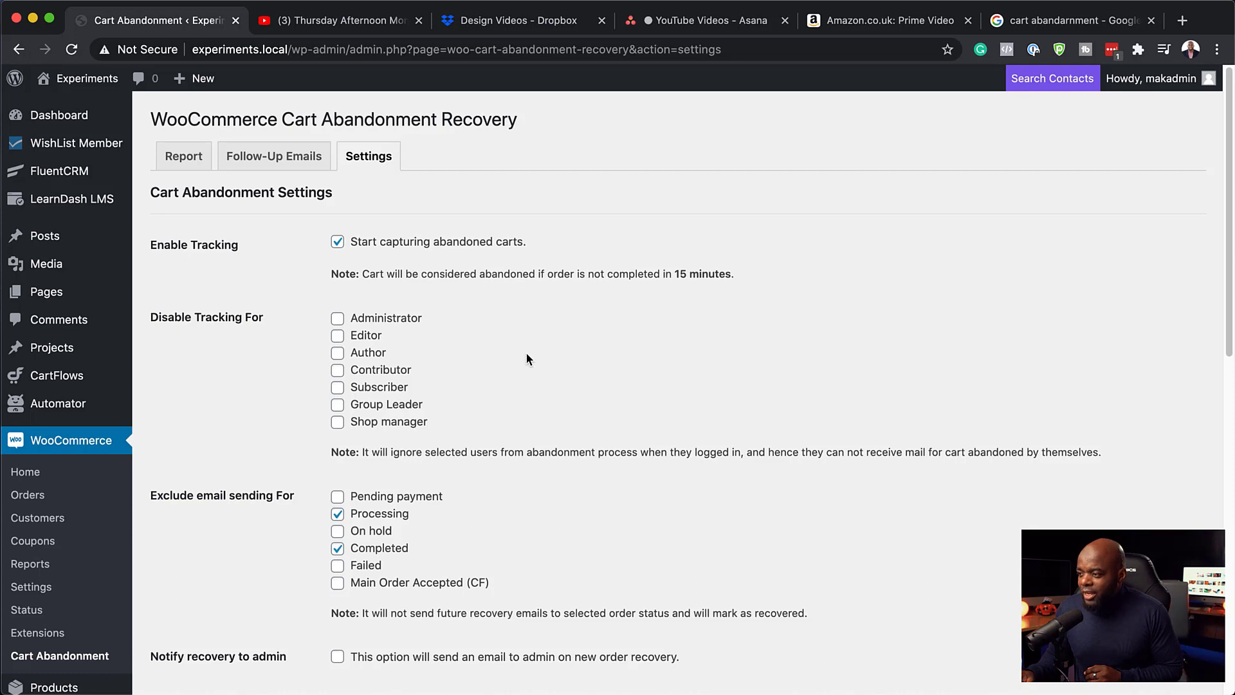
{"action": "scroll", "coordinate": [527, 354], "scroll_direction": "down", "scroll_amount": 3}
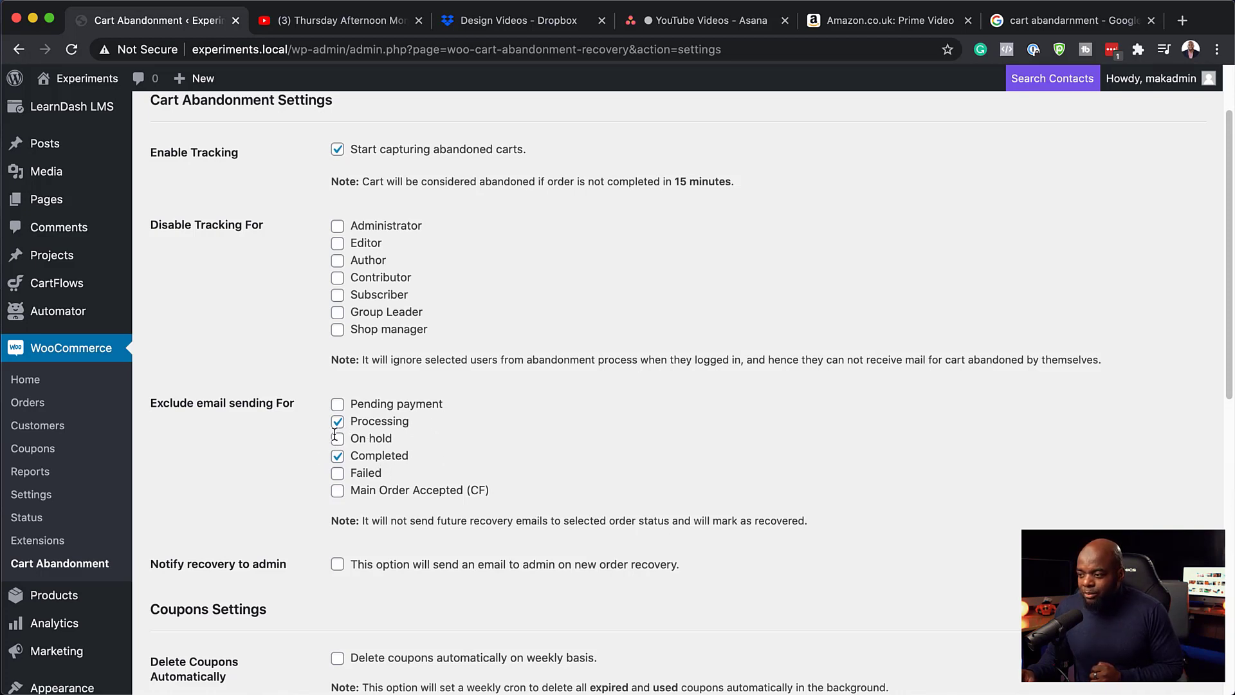
{"action": "scroll", "coordinate": [415, 582], "scroll_direction": "down", "scroll_amount": 3}
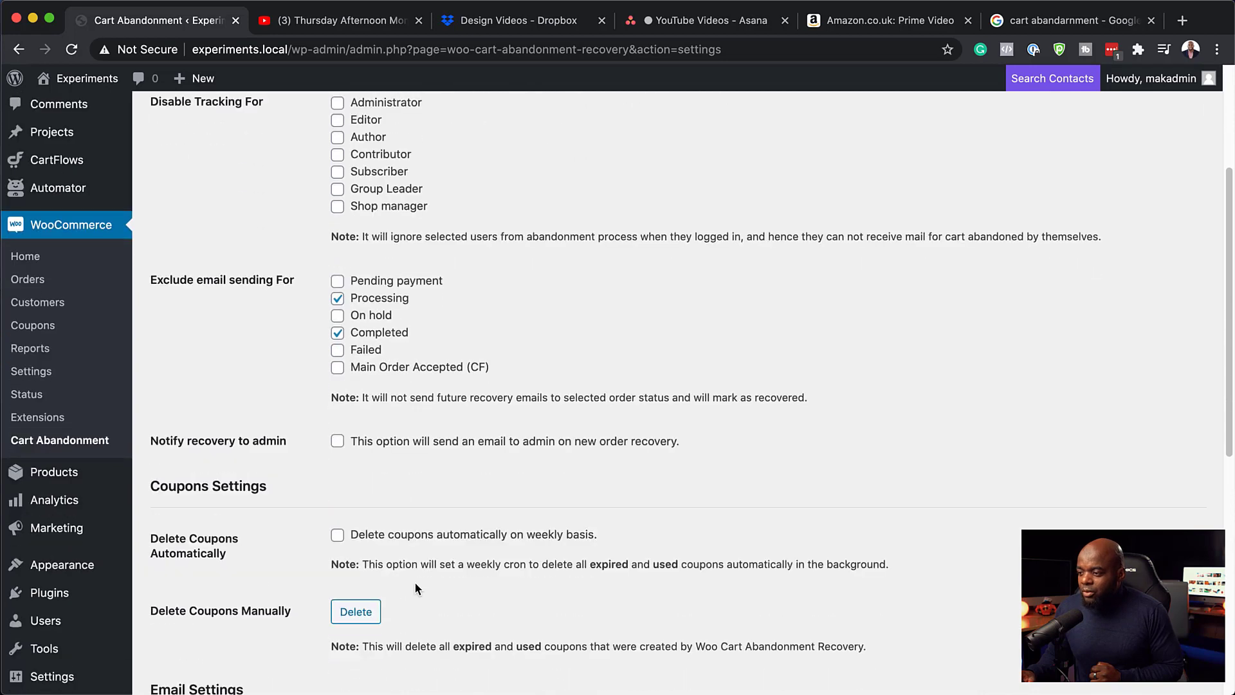
{"action": "scroll", "coordinate": [415, 581], "scroll_direction": "down", "scroll_amount": 1}
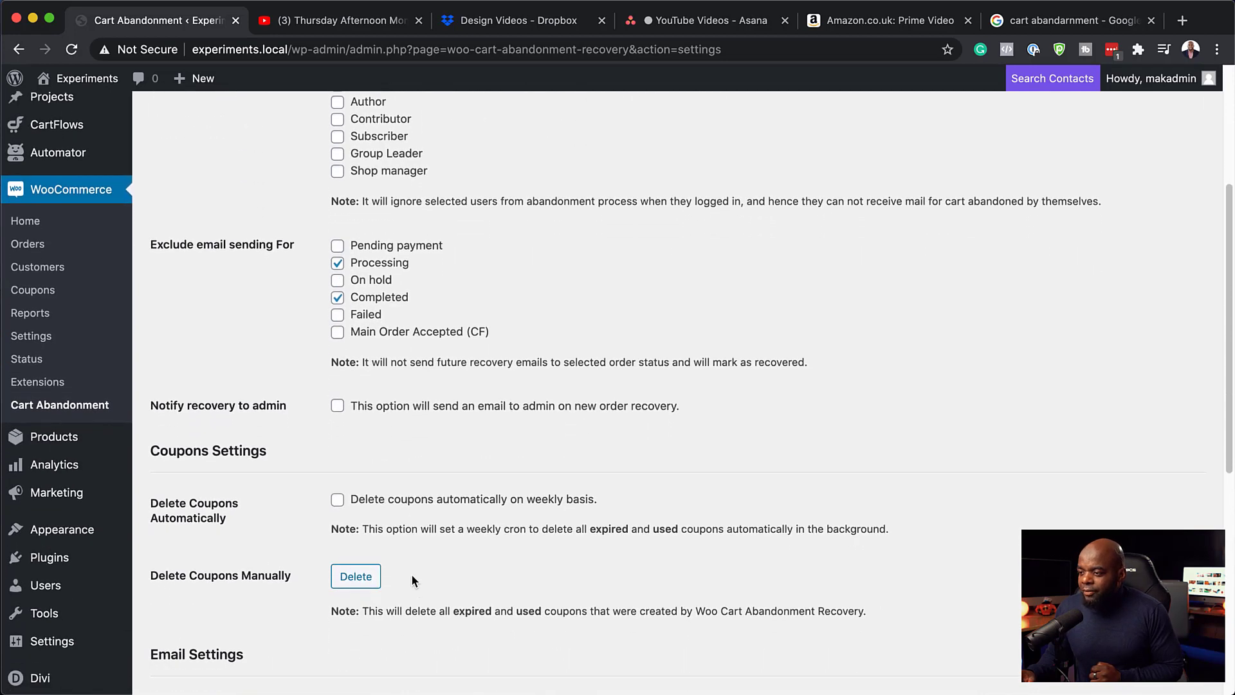
{"action": "scroll", "coordinate": [314, 623], "scroll_direction": "down", "scroll_amount": 5}
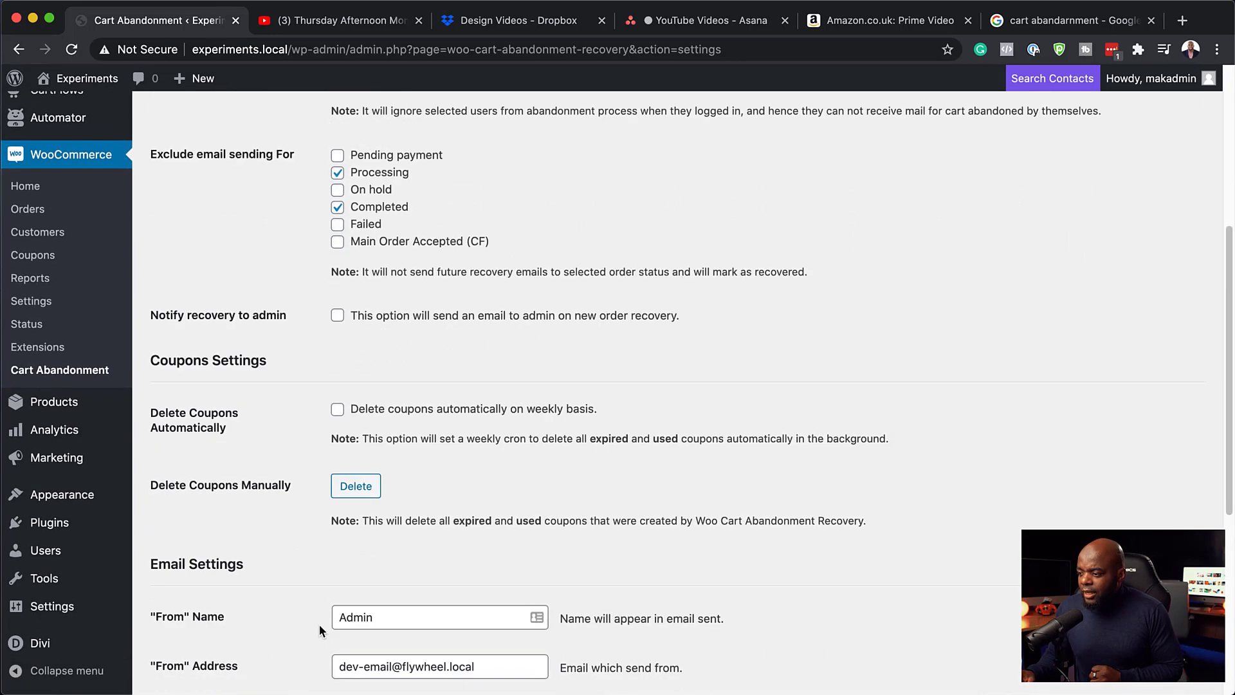
{"action": "scroll", "coordinate": [319, 624], "scroll_direction": "down", "scroll_amount": 2}
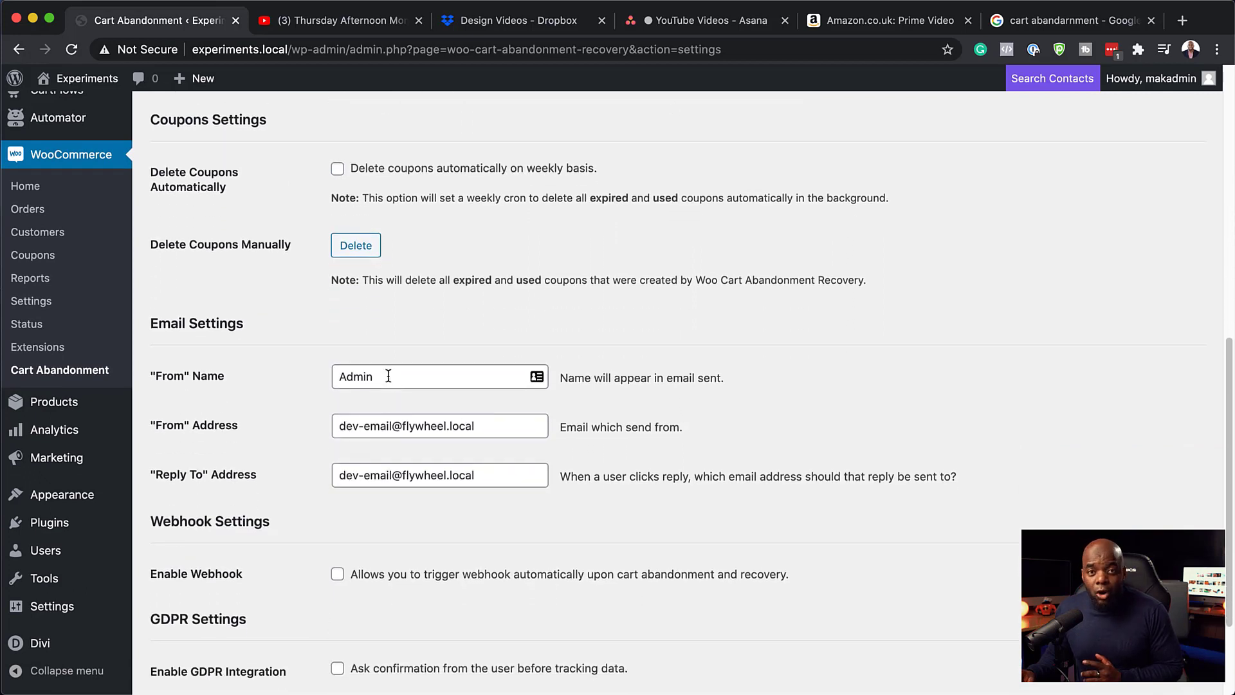
Step: Enter a new 'From' sender name, leave GDPR integration off, and save the settings
{"action": "double_click", "coordinate": [388, 376]}
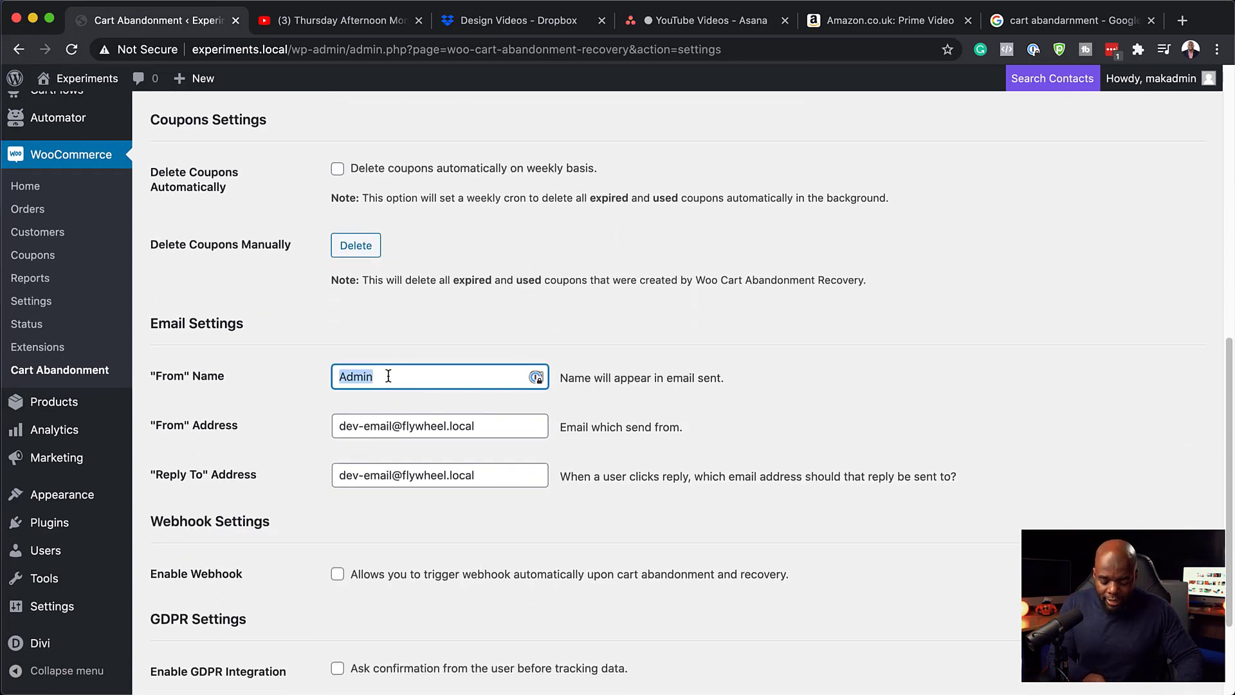
{"action": "type", "text": "Mak"}
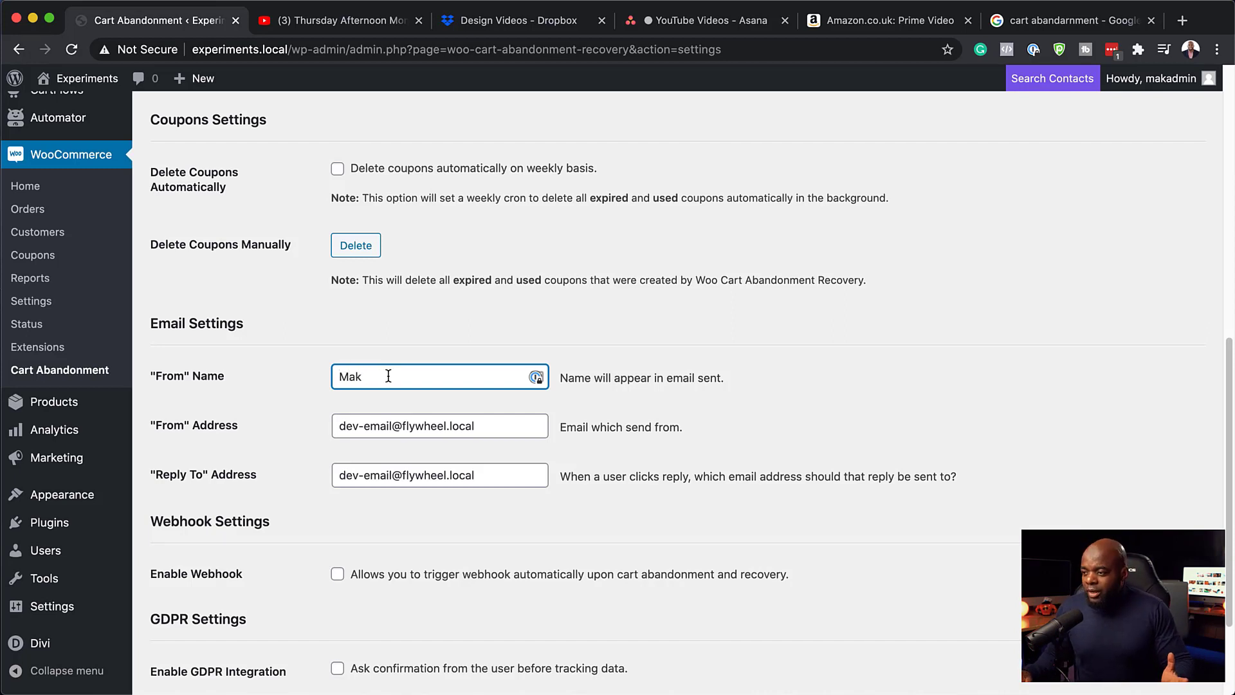
{"action": "left_click", "coordinate": [485, 428]}
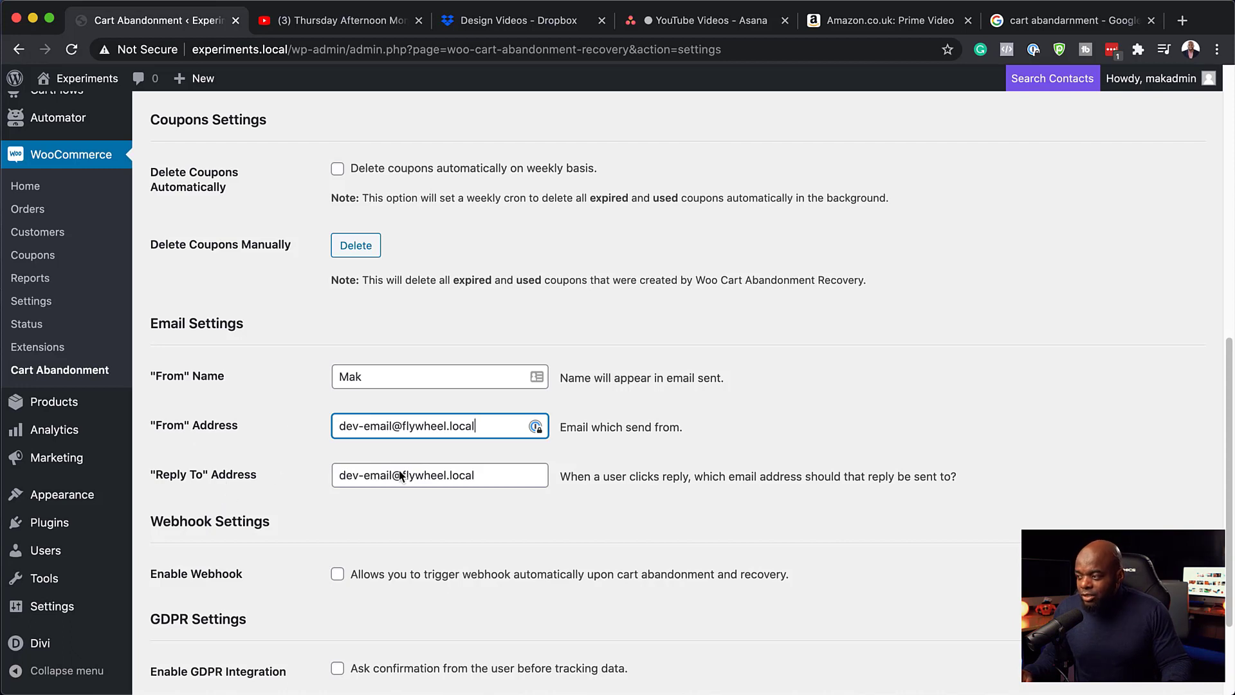
{"action": "left_click", "coordinate": [509, 482]}
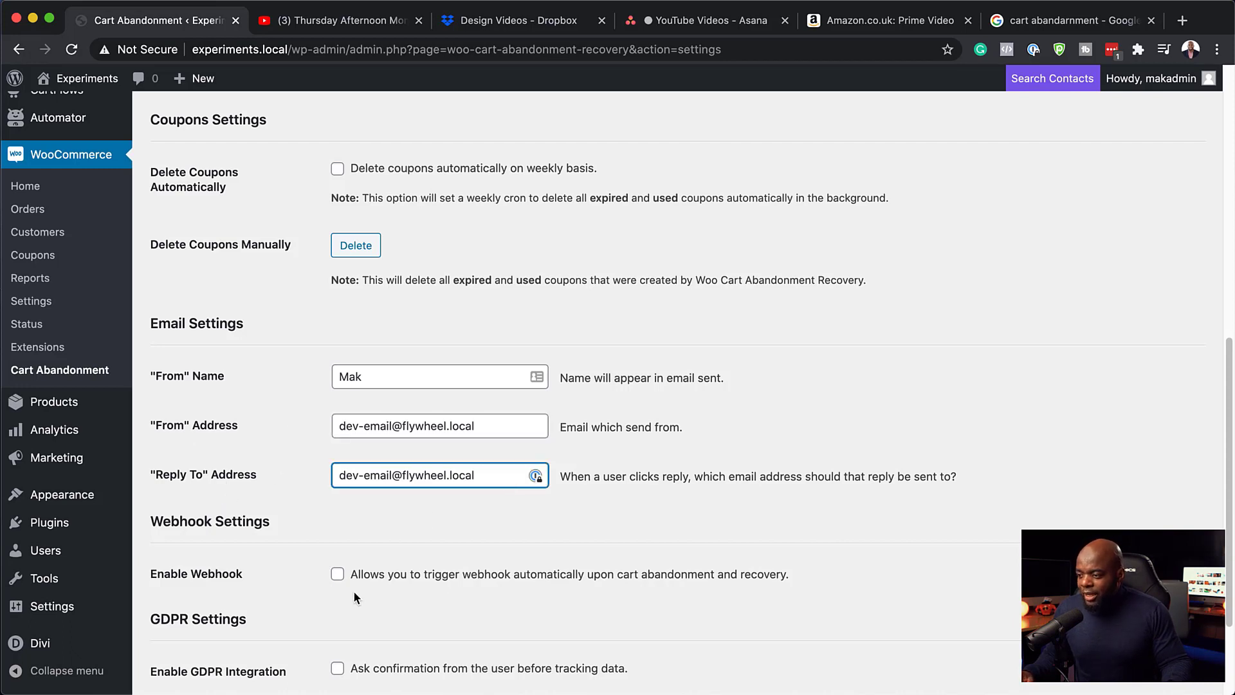
{"action": "scroll", "coordinate": [353, 591], "scroll_direction": "down", "scroll_amount": 4}
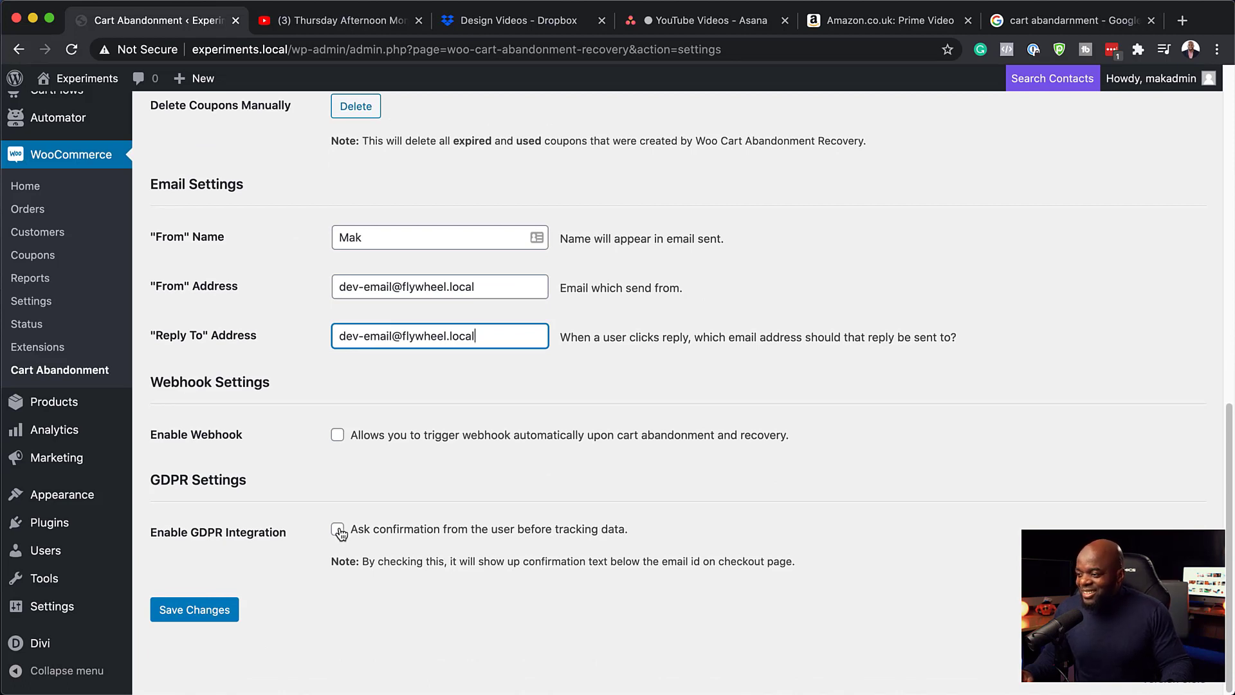
{"action": "left_click", "coordinate": [338, 530]}
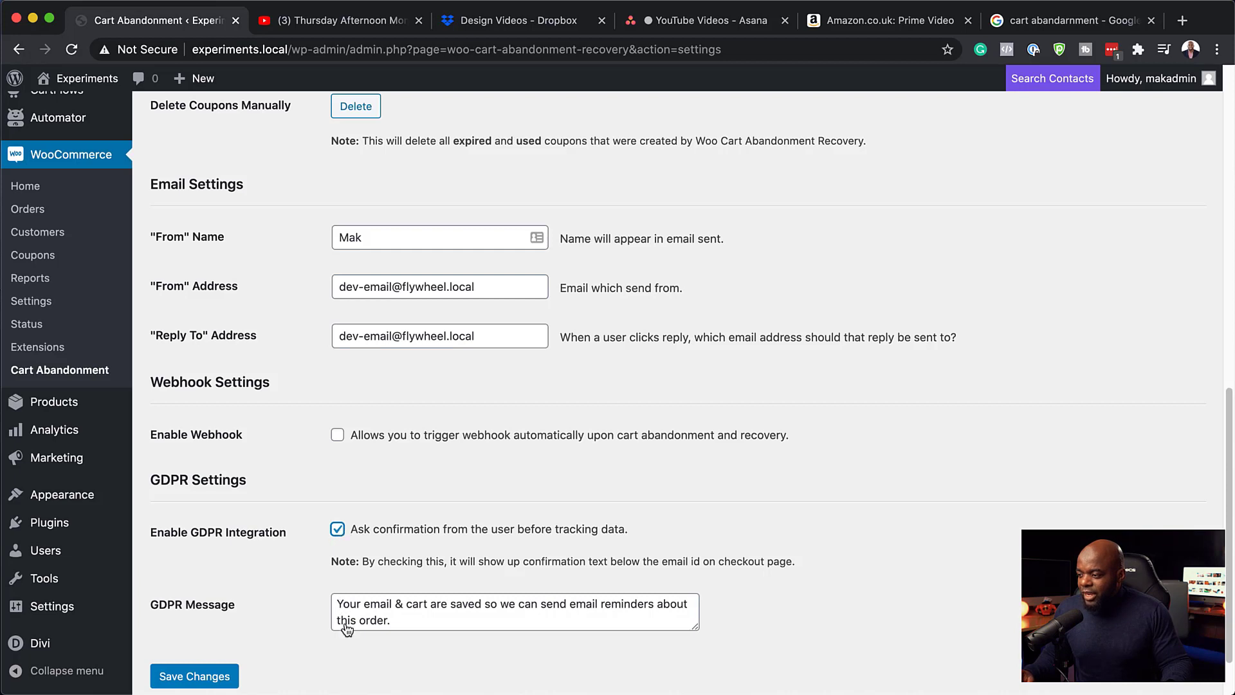
{"action": "left_click_drag", "start_coordinate": [339, 604], "coordinate": [456, 629]}
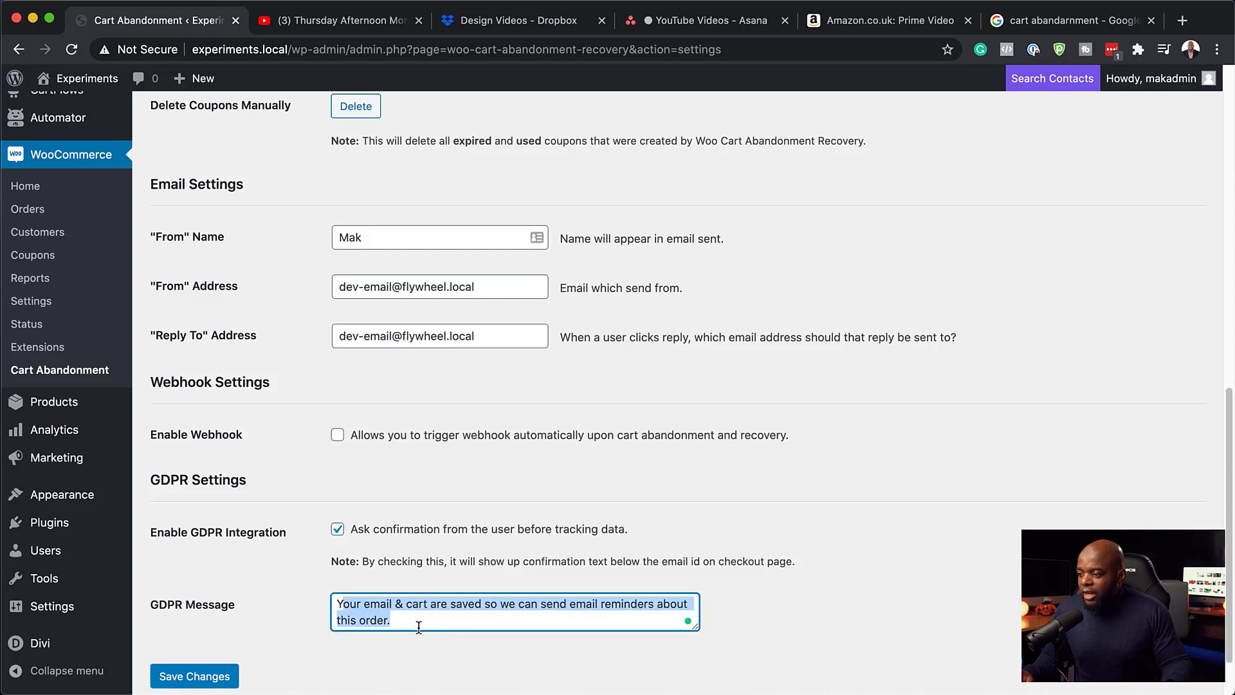
{"action": "left_click", "coordinate": [339, 532]}
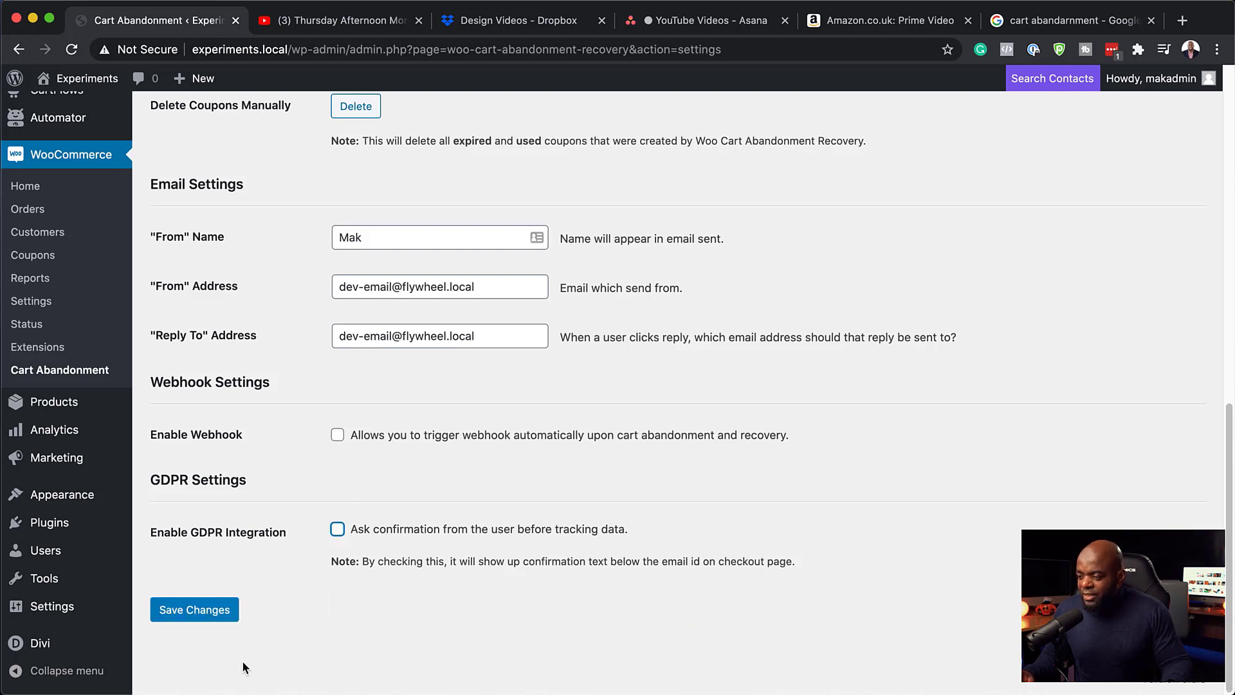
{"action": "left_click", "coordinate": [194, 611]}
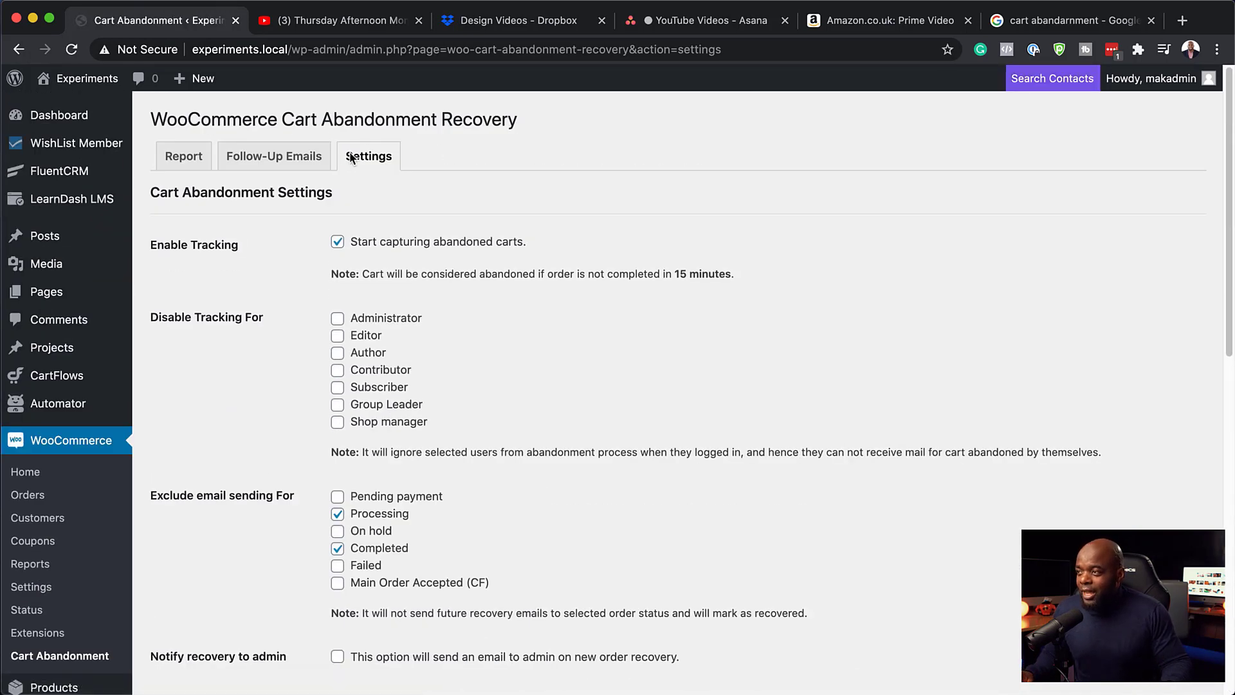
Step: Switch to Follow-Up Emails to list the three inactive sample templates
{"action": "left_click", "coordinate": [298, 160]}
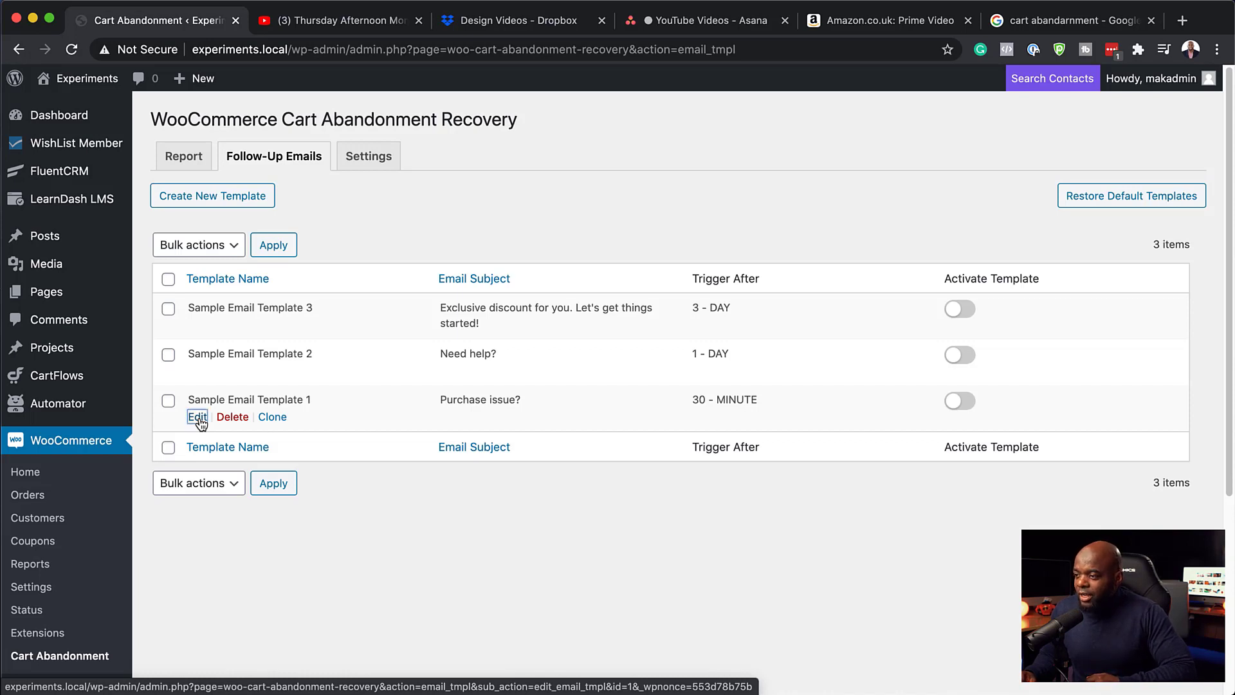
Step: Open Sample Email Template 1, add then delete 'use Coupon Code MAK10 to 10% Discount.'
{"action": "left_click", "coordinate": [197, 417]}
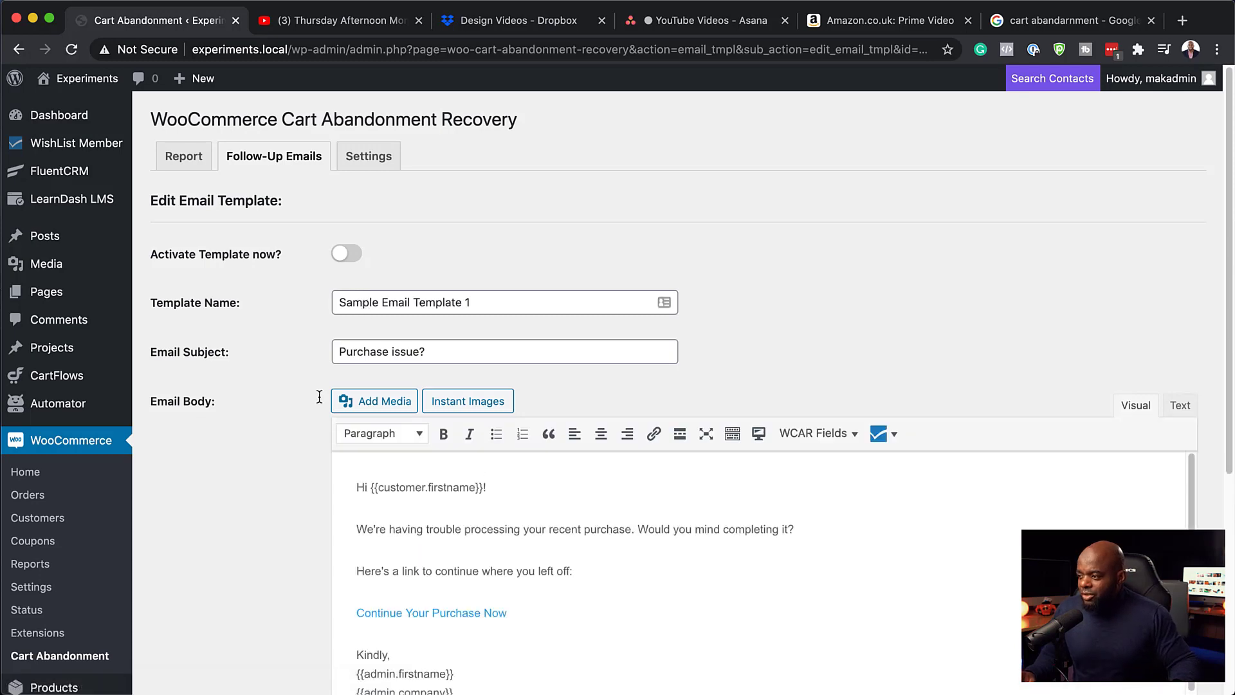
{"action": "scroll", "coordinate": [317, 506], "scroll_direction": "down", "scroll_amount": 3}
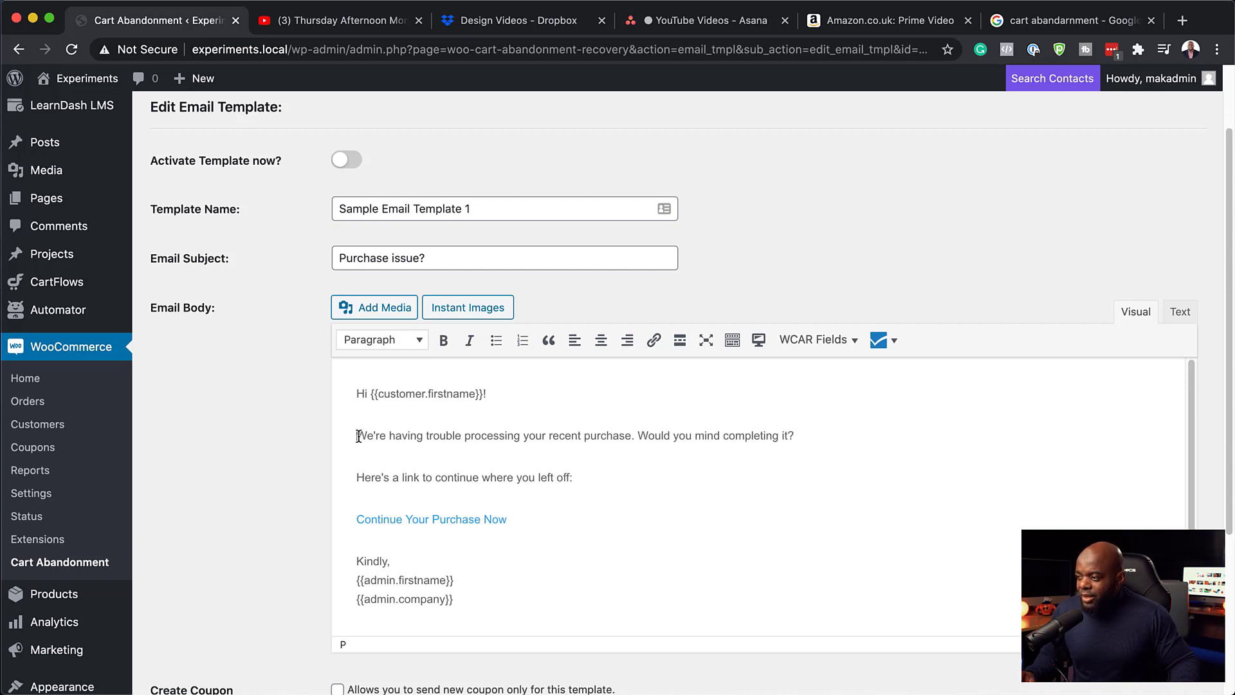
{"action": "left_click", "coordinate": [359, 437]}
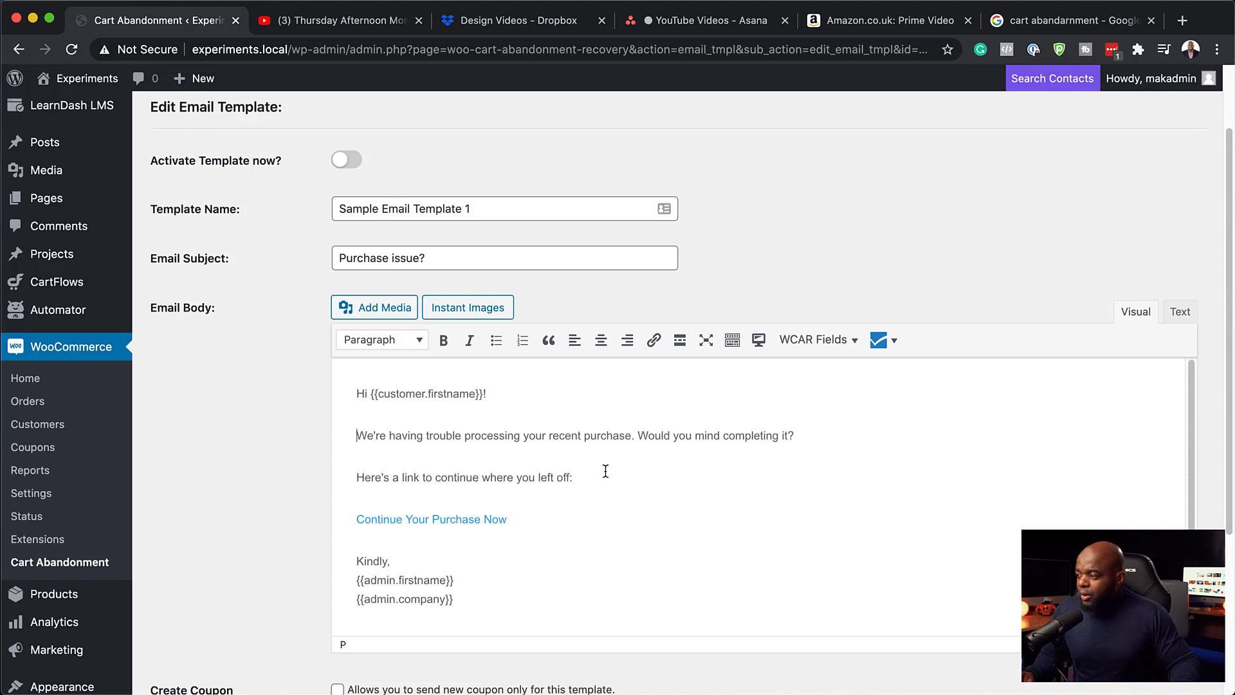
{"action": "left_click", "coordinate": [813, 436]}
{"action": "type", "text": "use Coupon Code MAK"}
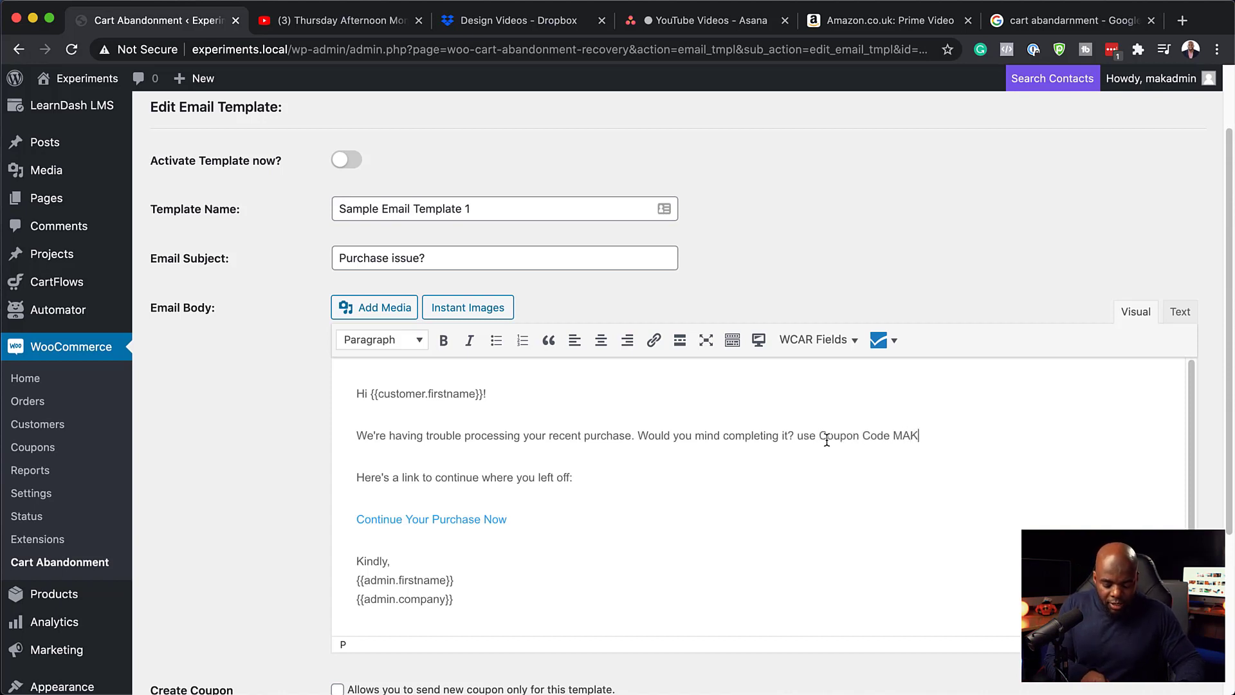
{"action": "type", "text": "10 to "}
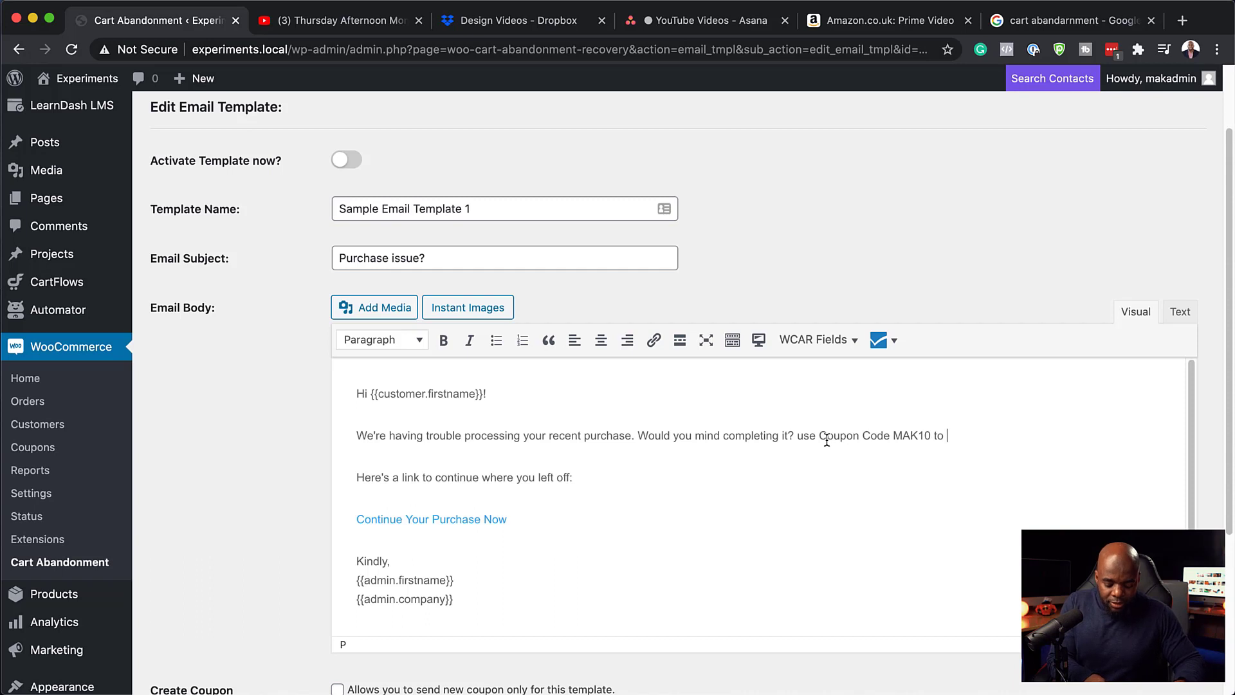
{"action": "type", "text": "10% Discount."}
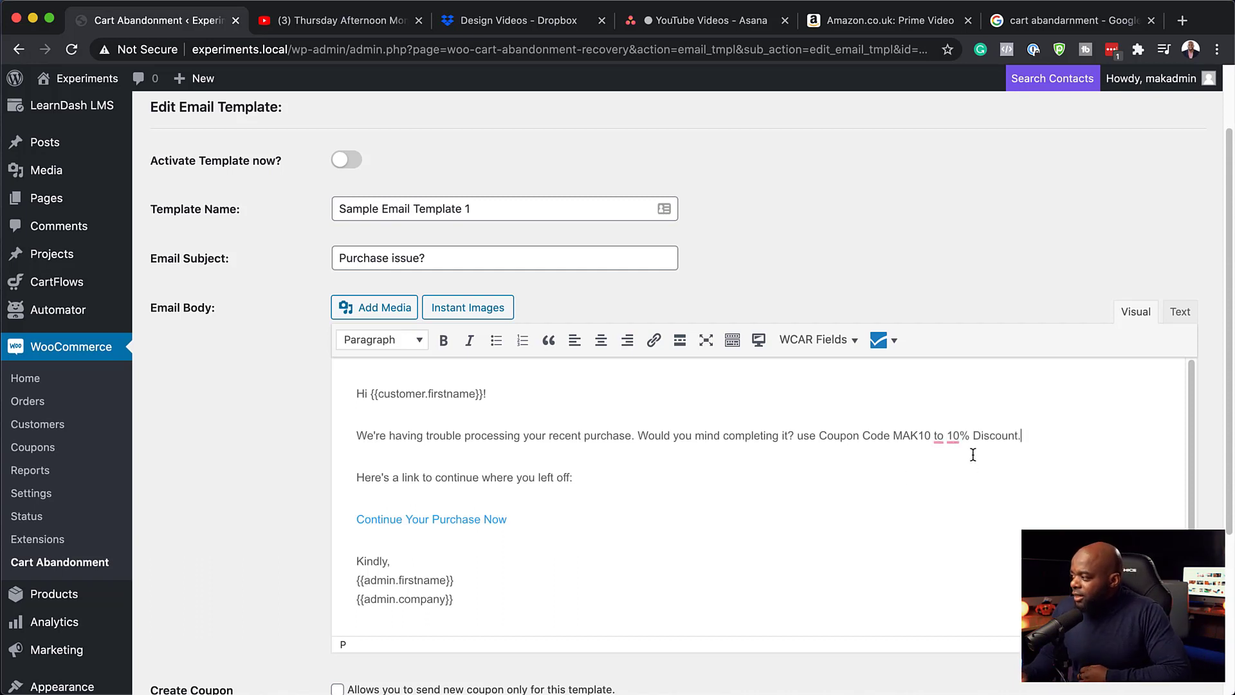
{"action": "left_click_drag", "start_coordinate": [799, 437], "coordinate": [1030, 438]}
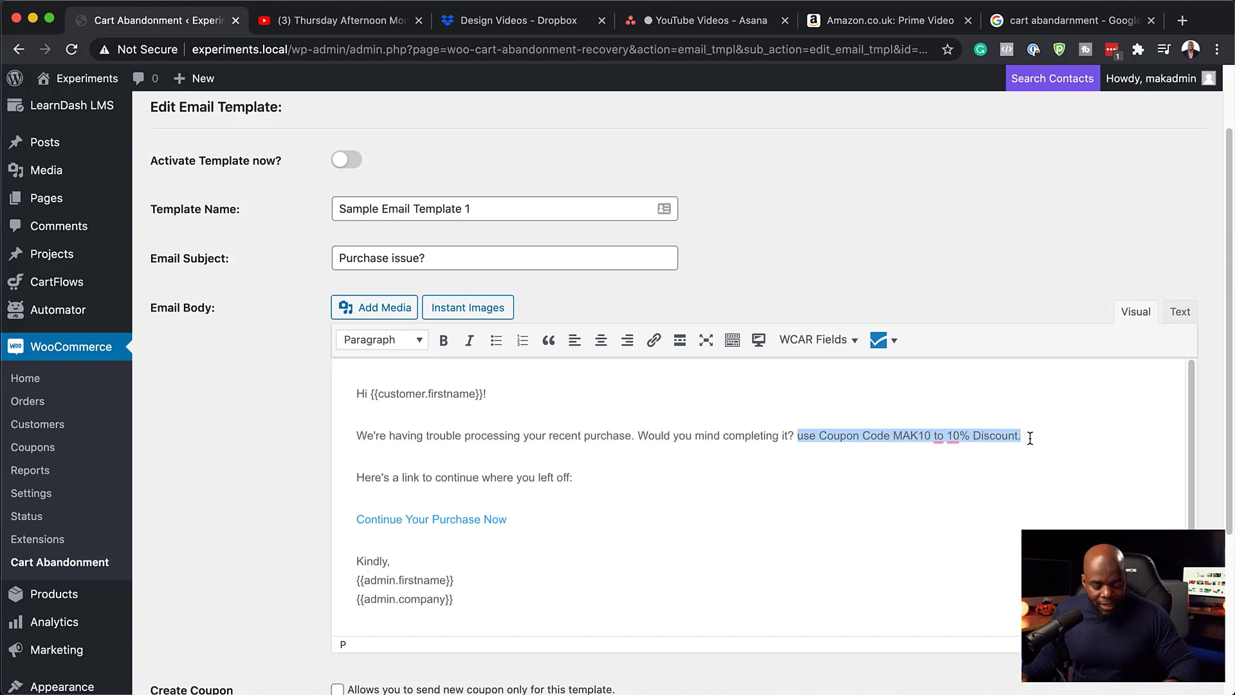
{"action": "key", "text": "BackSpace"}
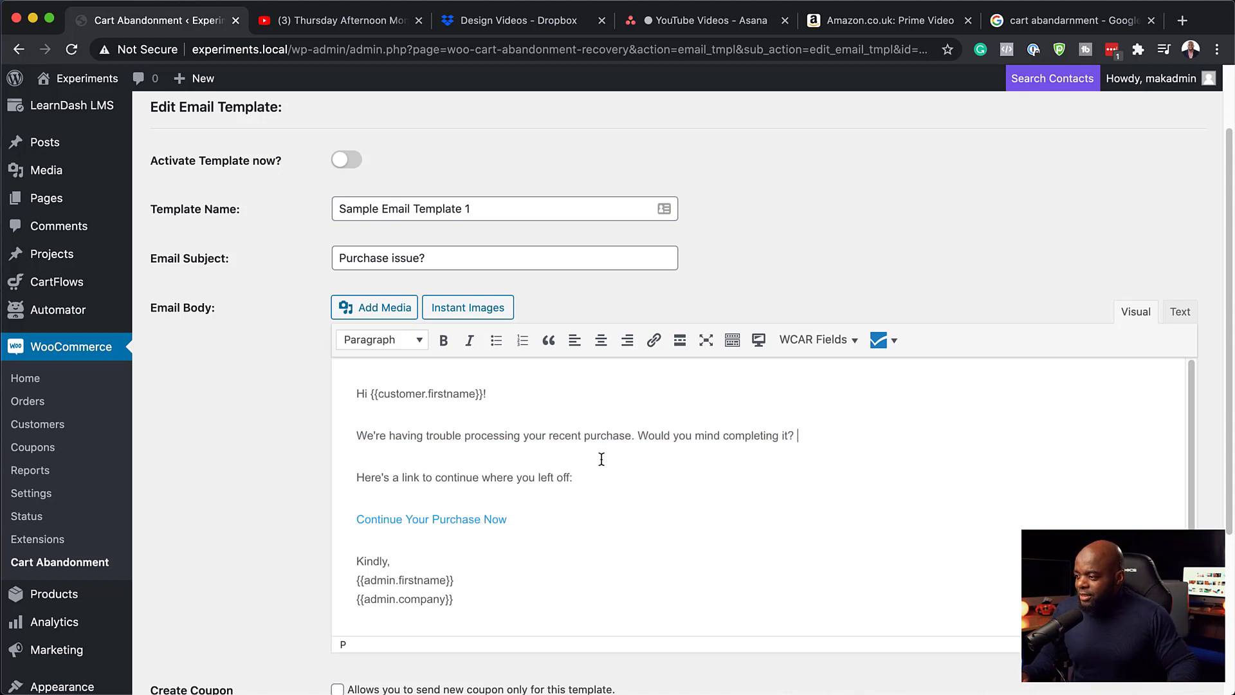
{"action": "scroll", "coordinate": [578, 539], "scroll_direction": "down", "scroll_amount": 2}
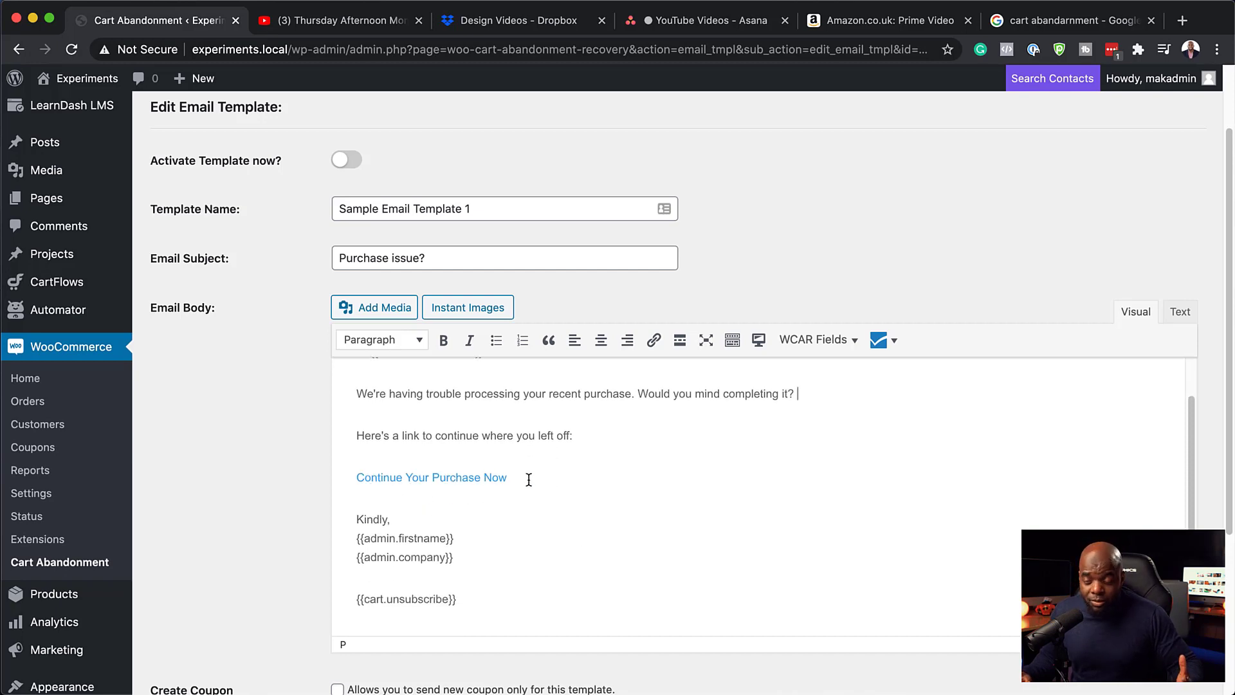
{"action": "scroll", "coordinate": [554, 560], "scroll_direction": "down", "scroll_amount": 3}
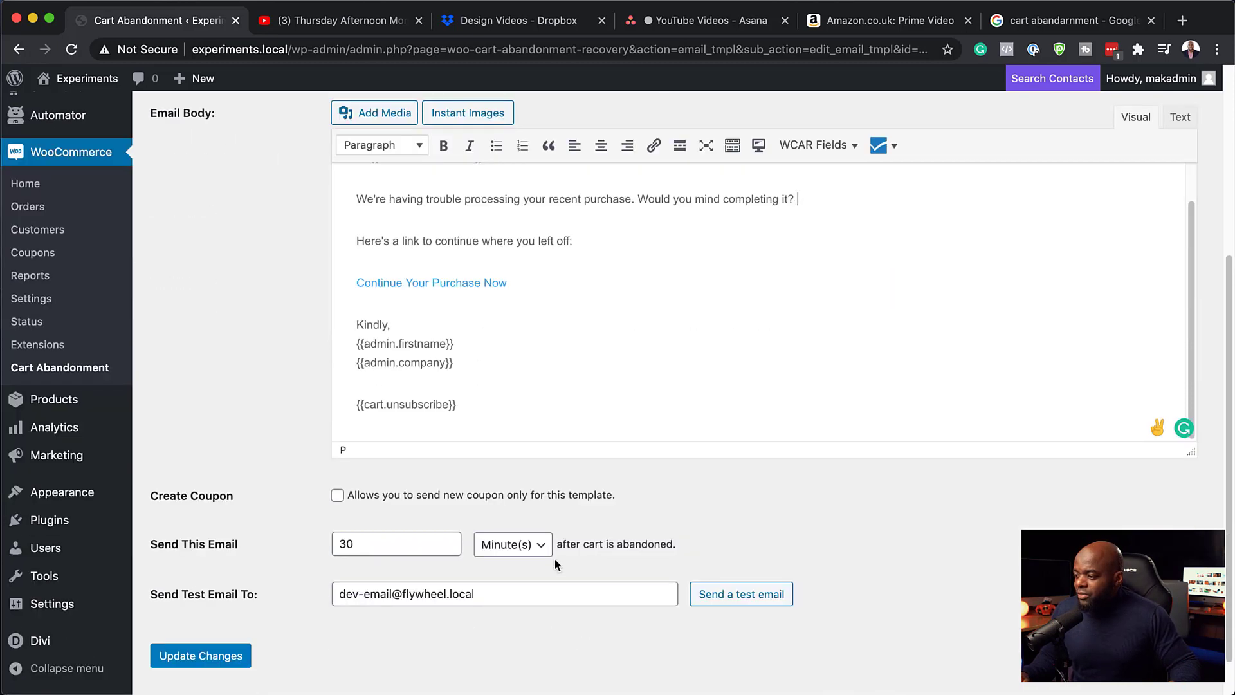
Step: Leave Create Coupon unchecked on the 'Purchase issue?' template and save it
{"action": "left_click", "coordinate": [337, 496]}
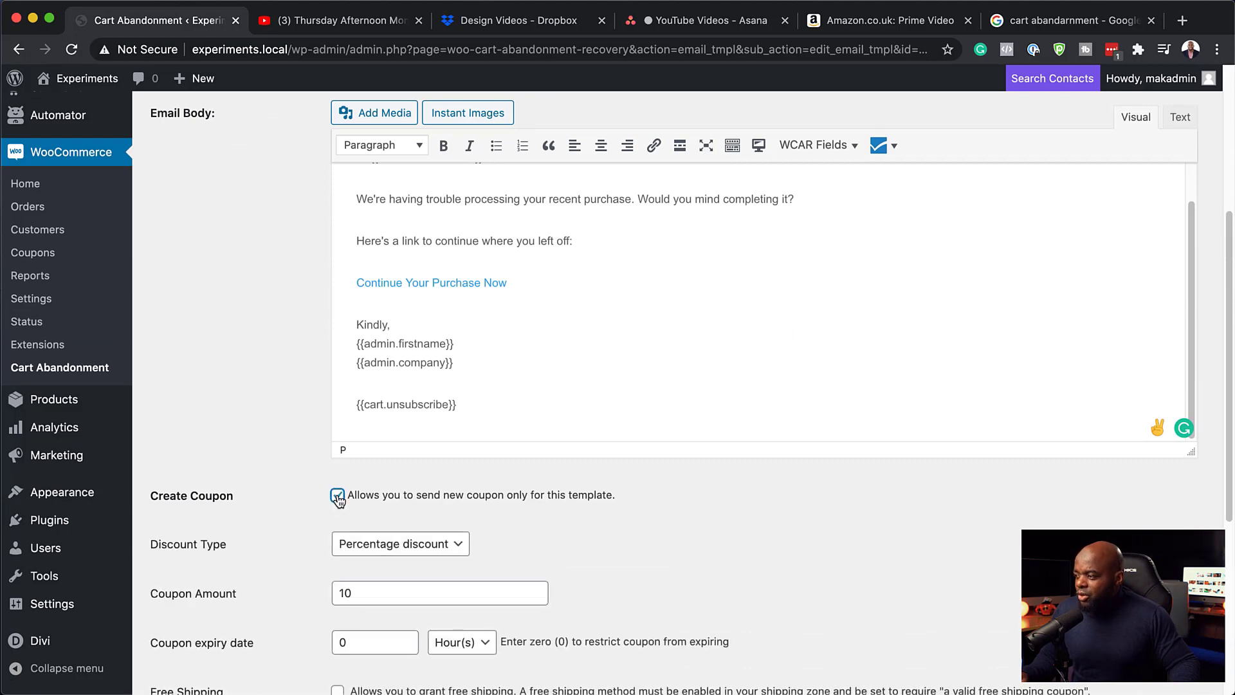
{"action": "scroll", "coordinate": [282, 419], "scroll_direction": "down", "scroll_amount": 2}
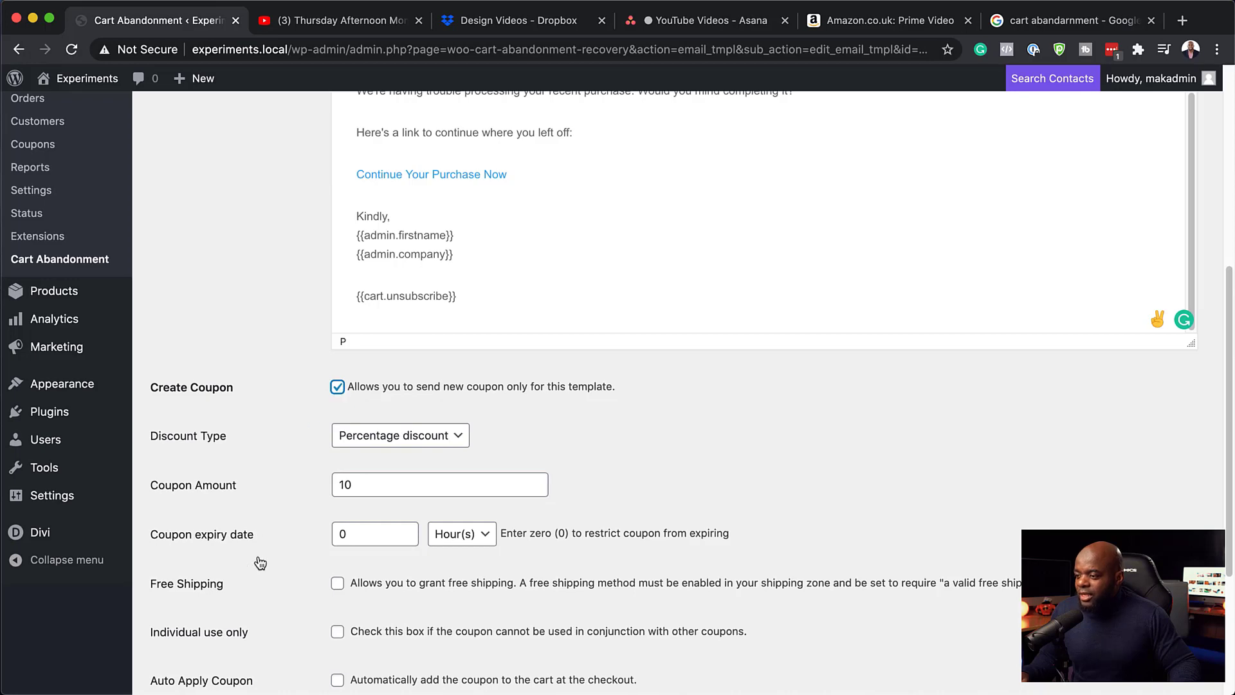
{"action": "scroll", "coordinate": [260, 563], "scroll_direction": "down", "scroll_amount": 5}
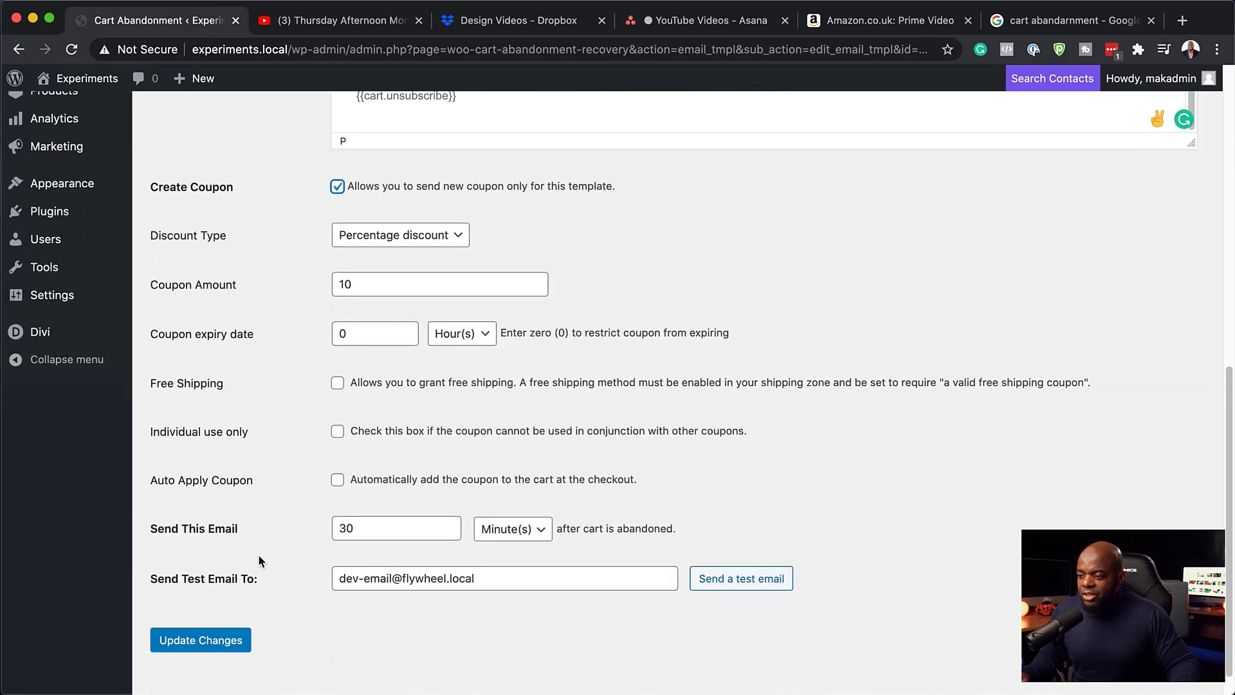
{"action": "scroll", "coordinate": [260, 560], "scroll_direction": "up", "scroll_amount": 15}
{"action": "scroll", "coordinate": [260, 559], "scroll_direction": "down", "scroll_amount": 6}
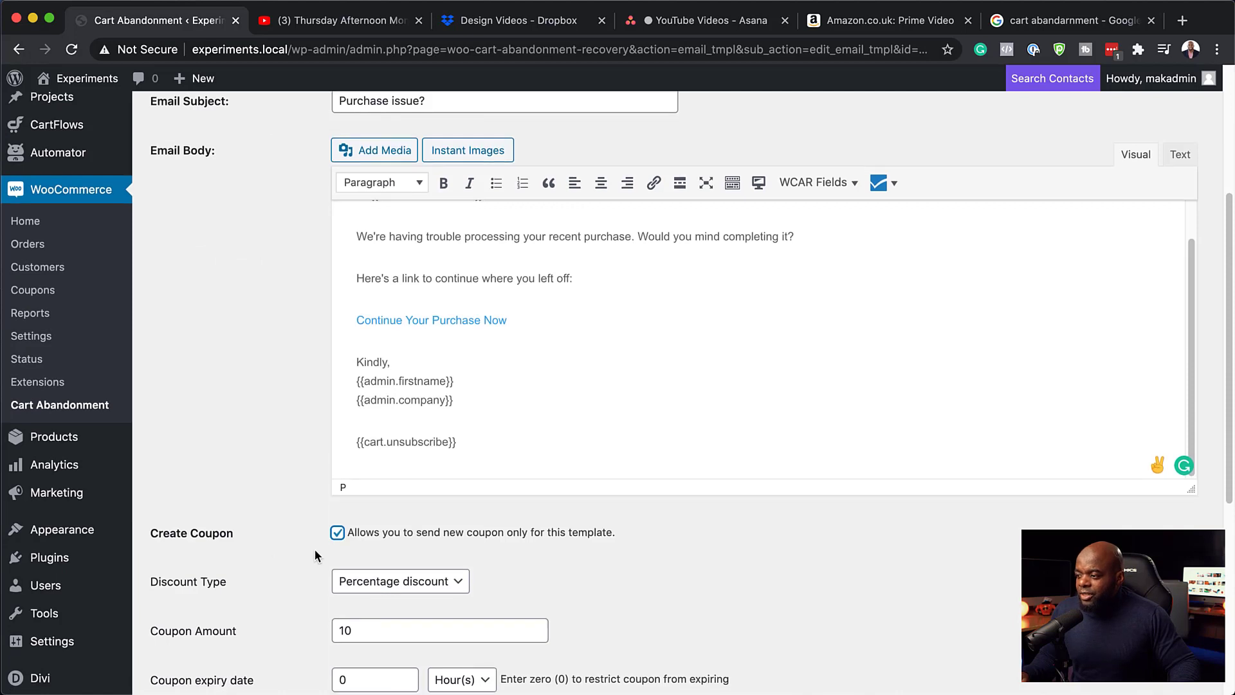
{"action": "left_click", "coordinate": [337, 533]}
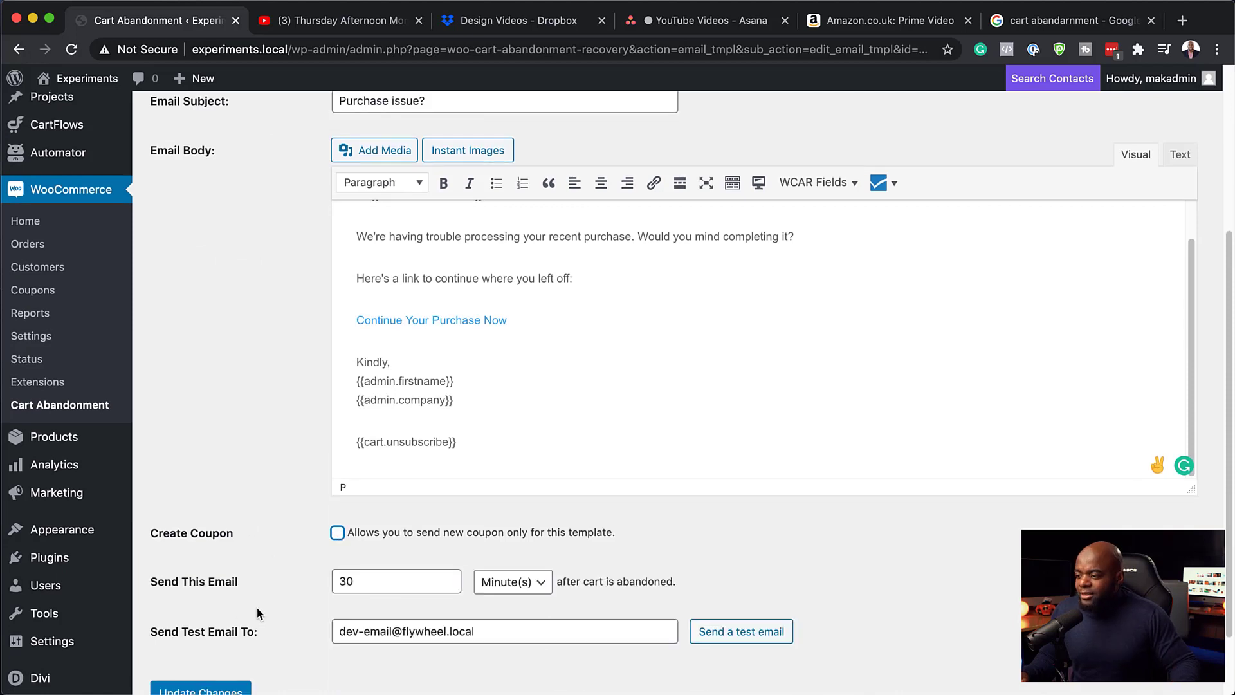
{"action": "scroll", "coordinate": [256, 608], "scroll_direction": "down", "scroll_amount": 1}
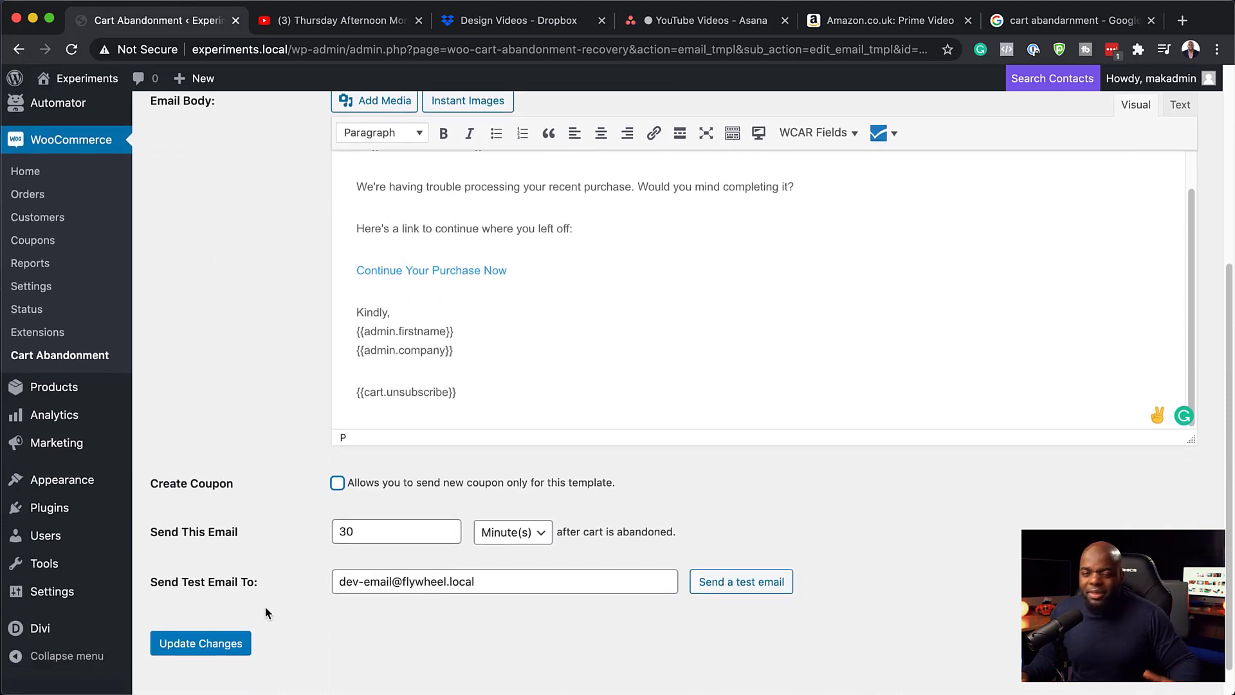
{"action": "left_click", "coordinate": [230, 650]}
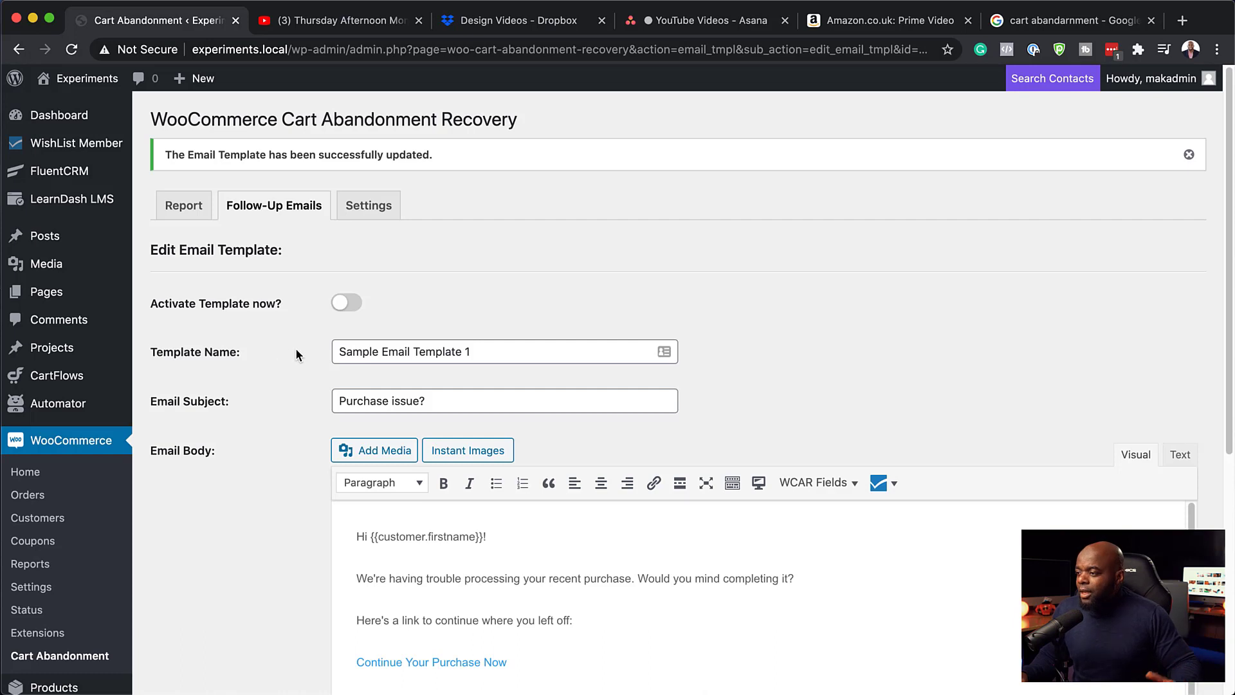
Step: Switch on activation for Sample Email Template 1, keeping the subject 'Purchase issue?'
{"action": "scroll", "coordinate": [295, 354], "scroll_direction": "down", "scroll_amount": 1}
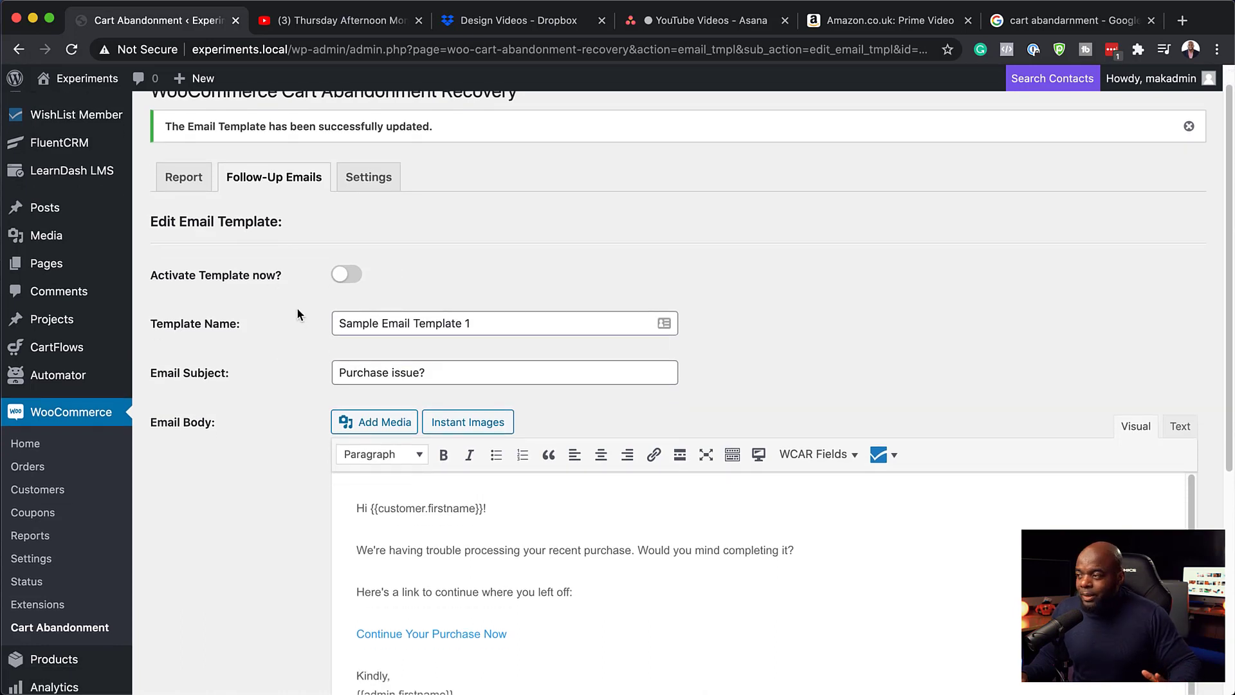
{"action": "left_click", "coordinate": [353, 277]}
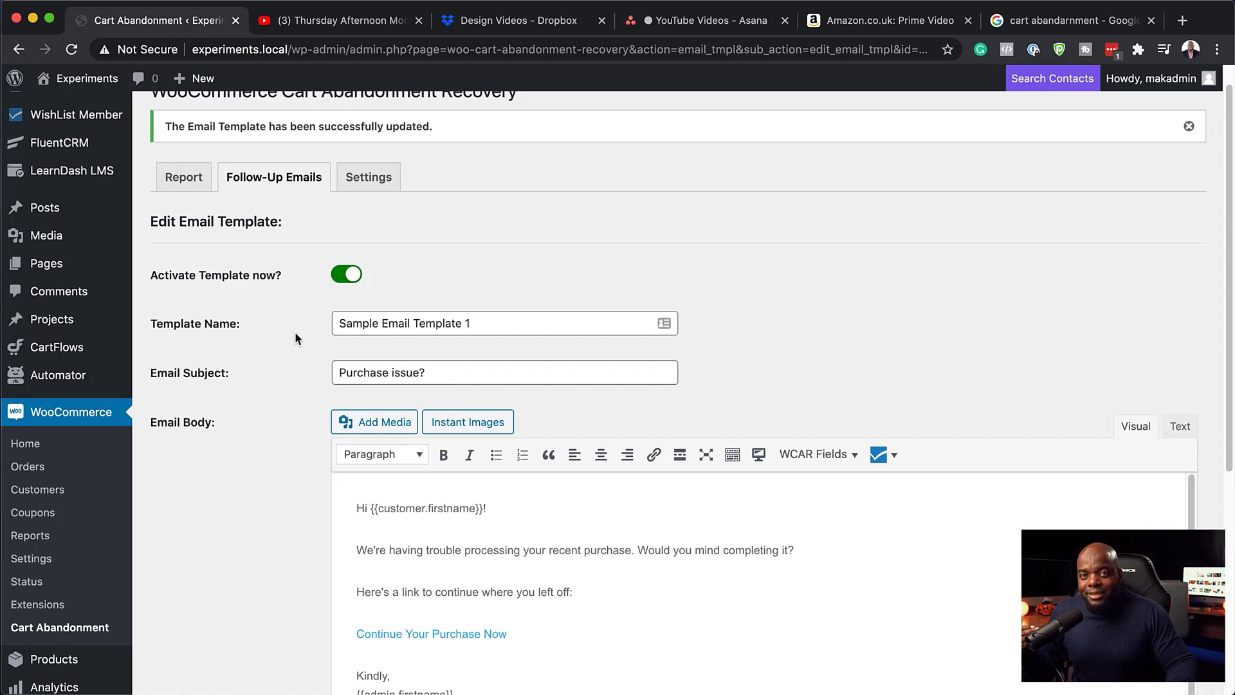
{"action": "scroll", "coordinate": [293, 334], "scroll_direction": "up", "scroll_amount": 2}
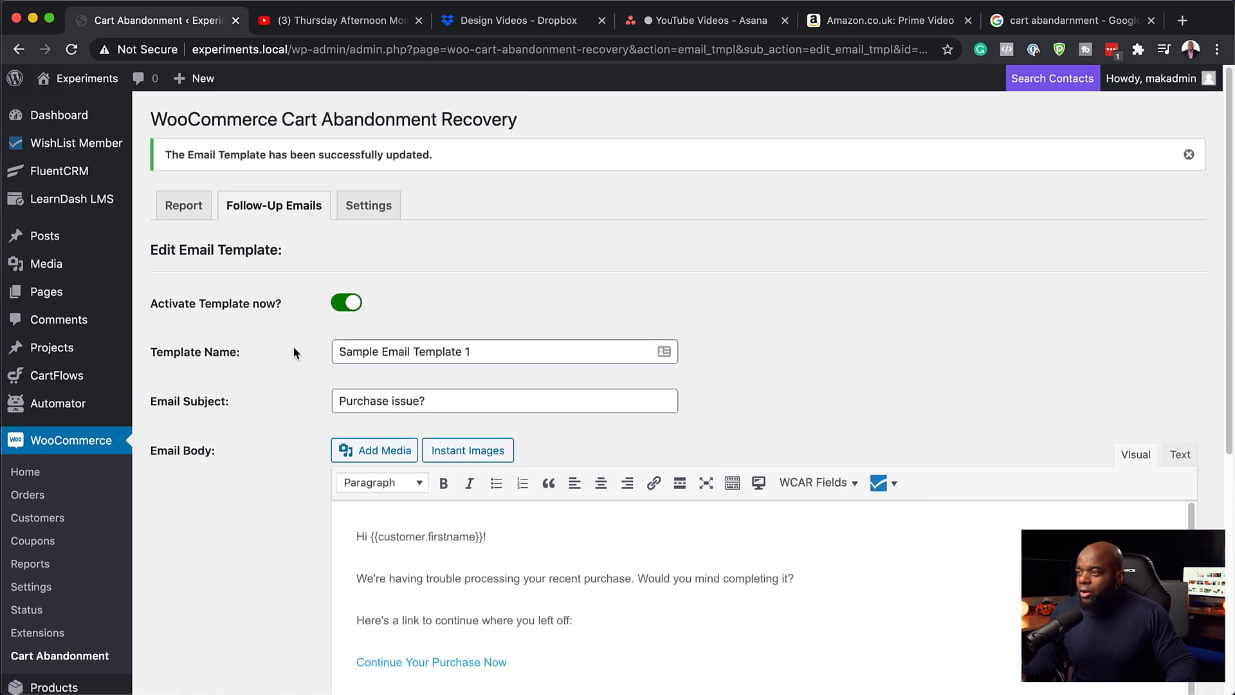
Step: Open Sample Email Template 2 from the follow-up emails list and turn its activation on
{"action": "left_click", "coordinate": [275, 207]}
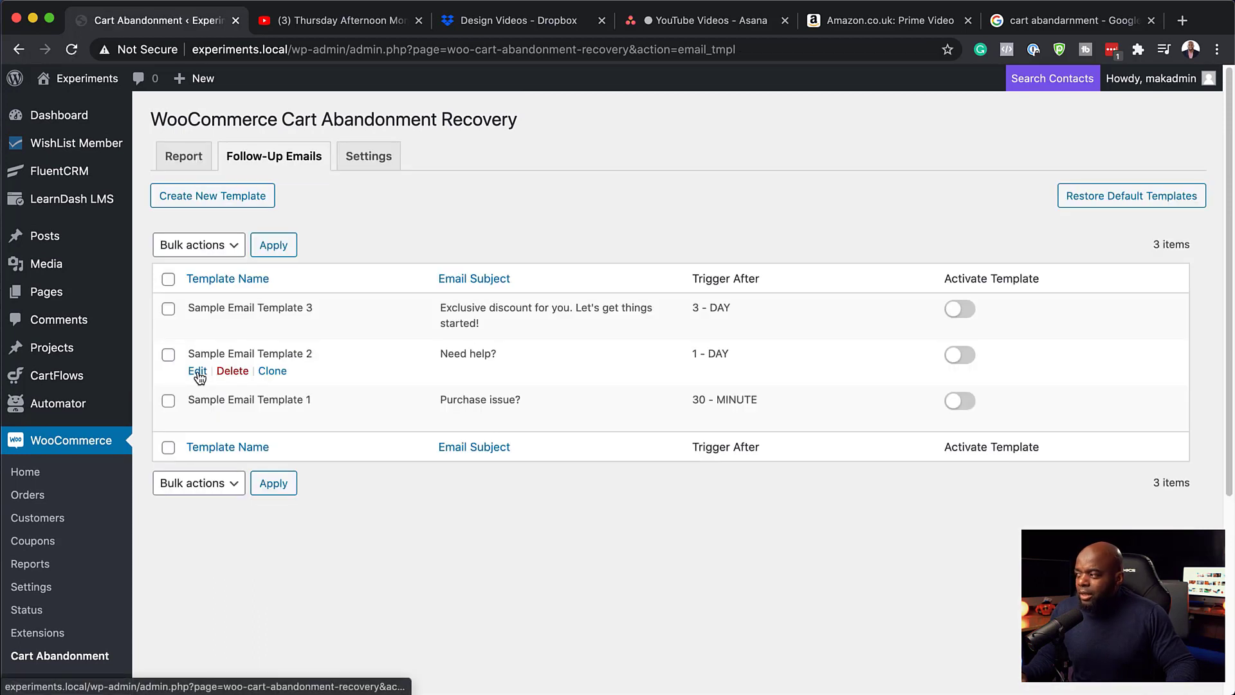
{"action": "left_click", "coordinate": [198, 374]}
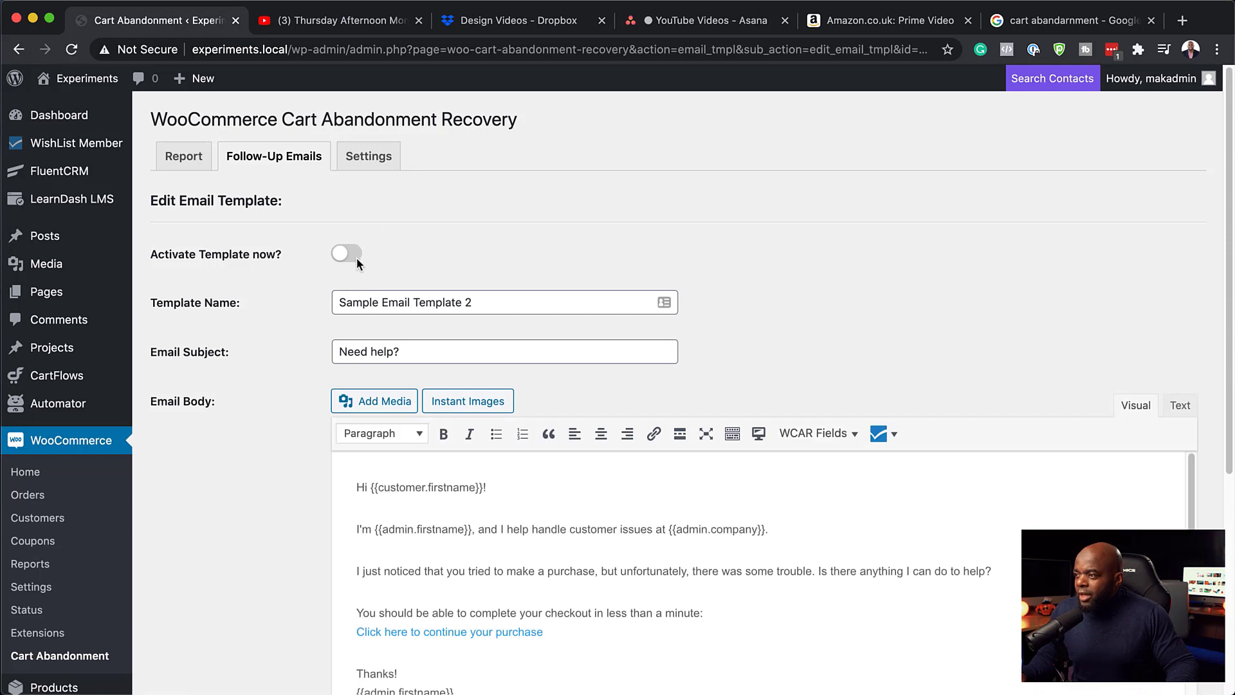
{"action": "left_click", "coordinate": [354, 255]}
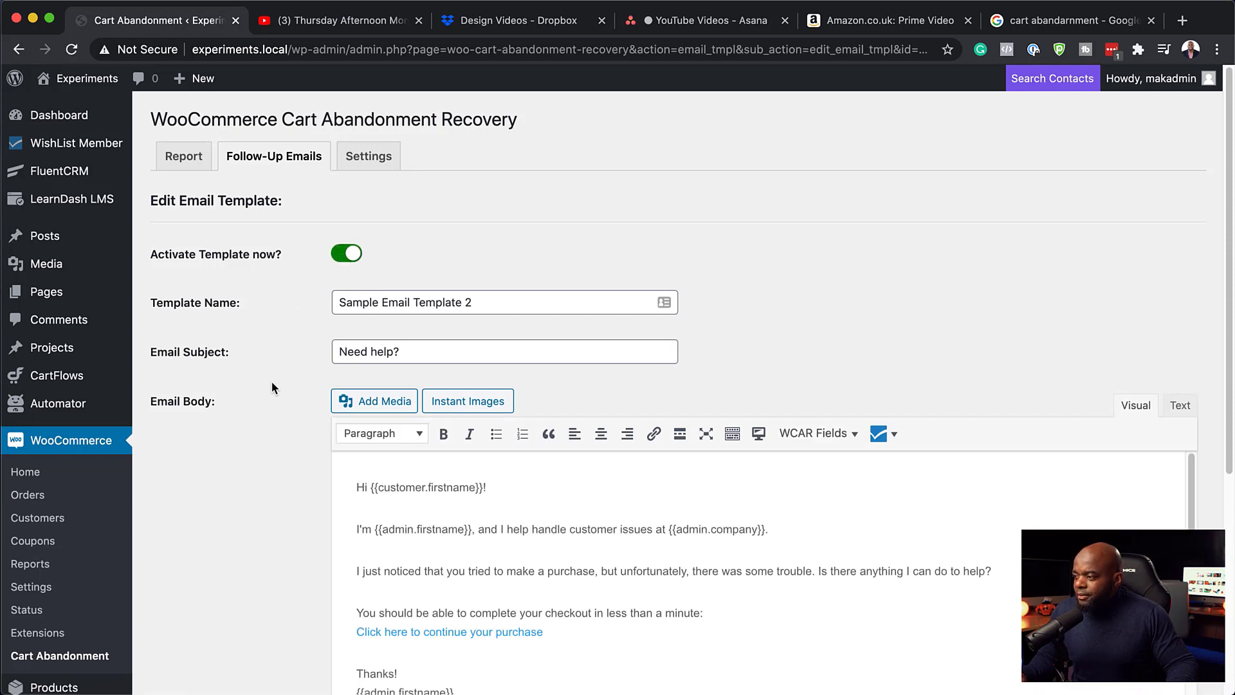
Step: Add 'use Coupon Code MAK10 to 10% Discount.' to the template body after 'help?'
{"action": "scroll", "coordinate": [273, 424], "scroll_direction": "down", "scroll_amount": 1}
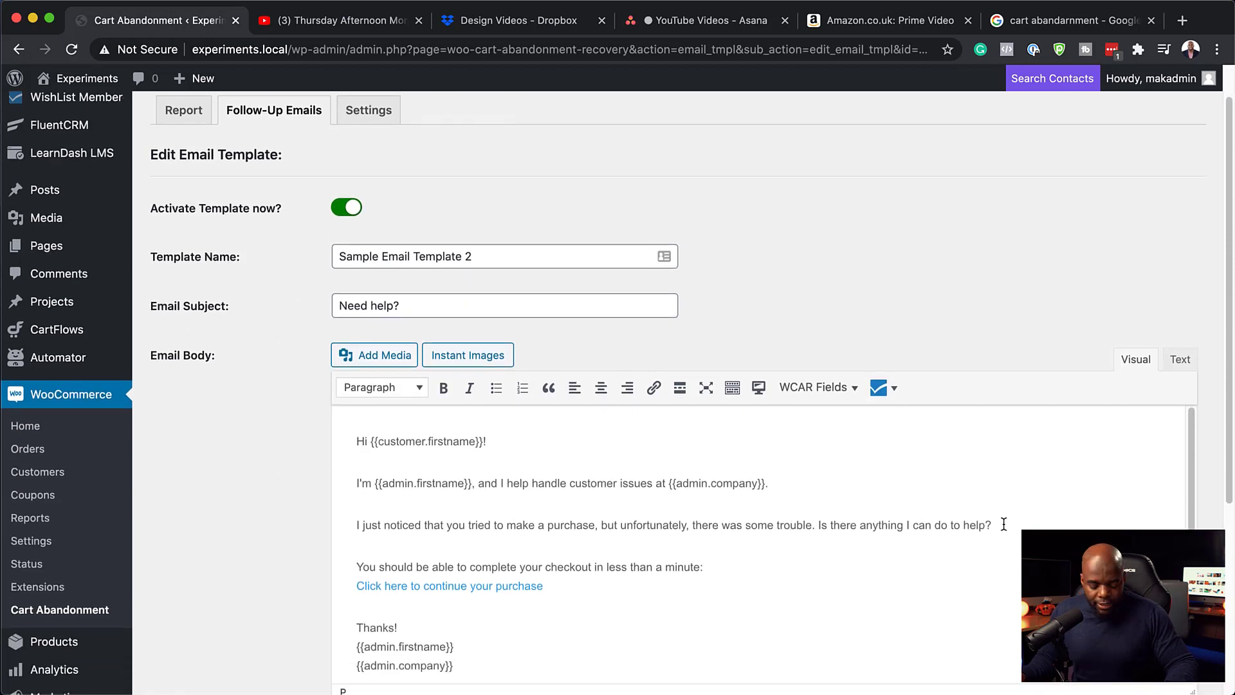
{"action": "type", "text": "use Coupon Code MAK10 to 10% Discount."}
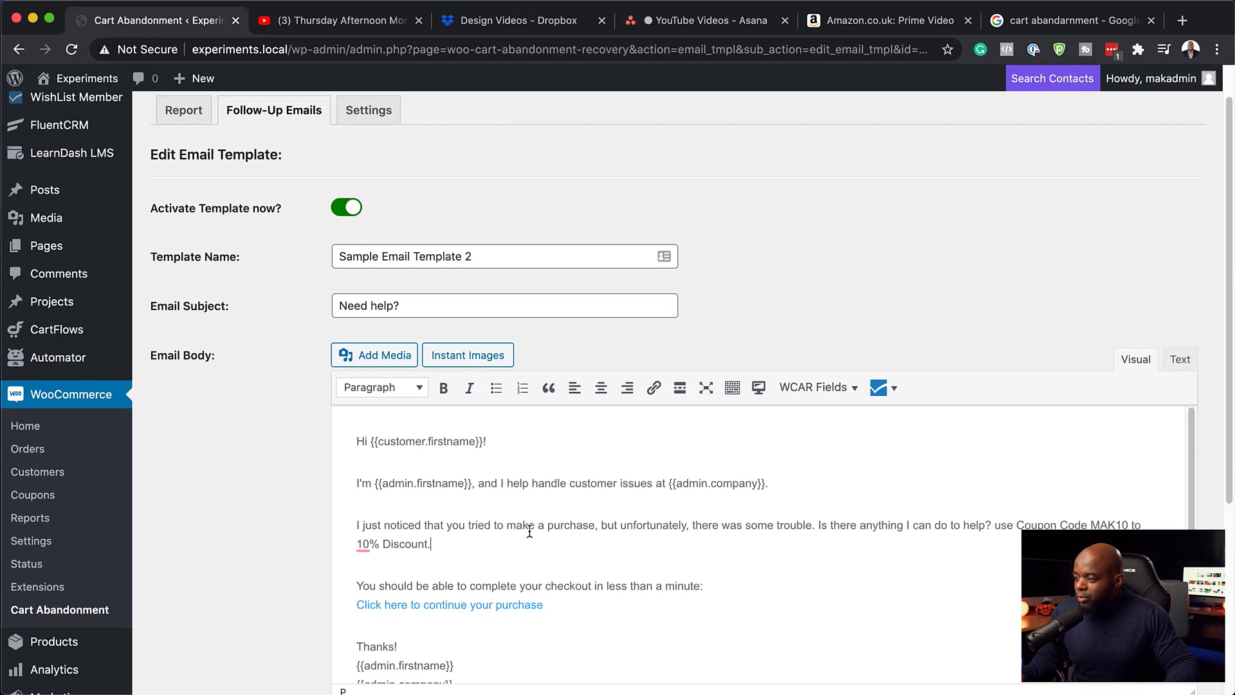
{"action": "scroll", "coordinate": [521, 538], "scroll_direction": "down", "scroll_amount": 2}
{"action": "scroll", "coordinate": [514, 542], "scroll_direction": "down", "scroll_amount": 5}
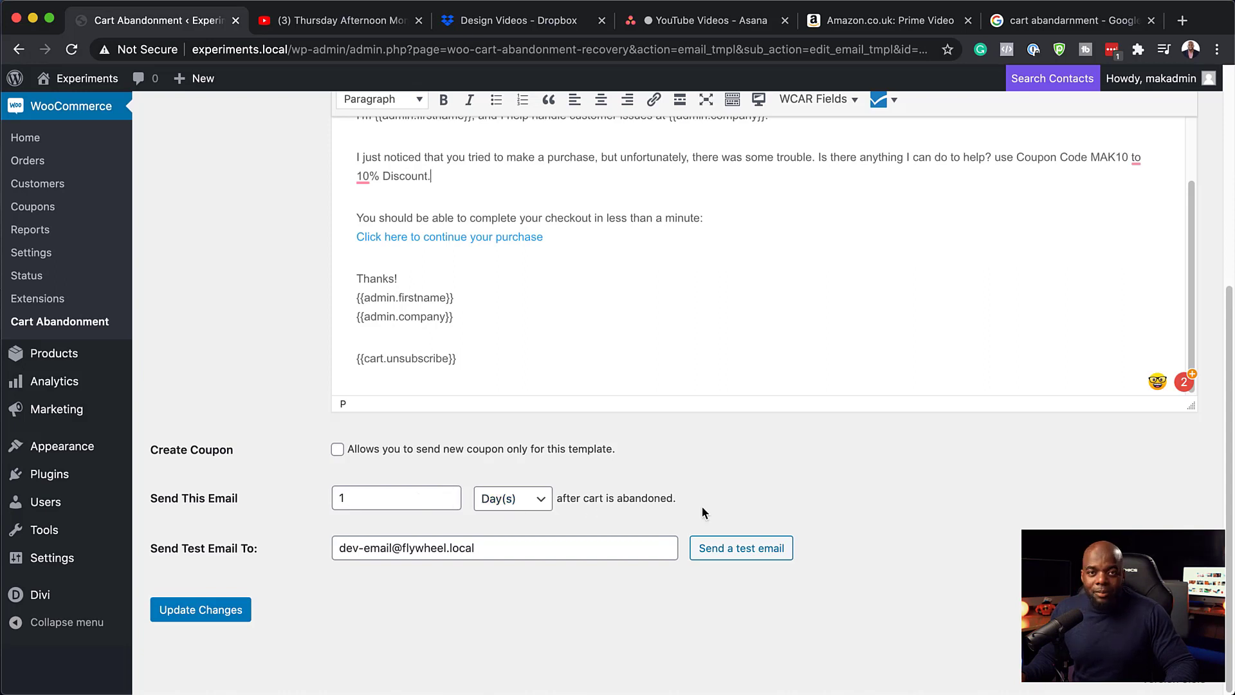
Step: Enable Create Coupon for Template 2 with Percentage discount as the discount type
{"action": "left_click_drag", "start_coordinate": [348, 497], "coordinate": [325, 501]}
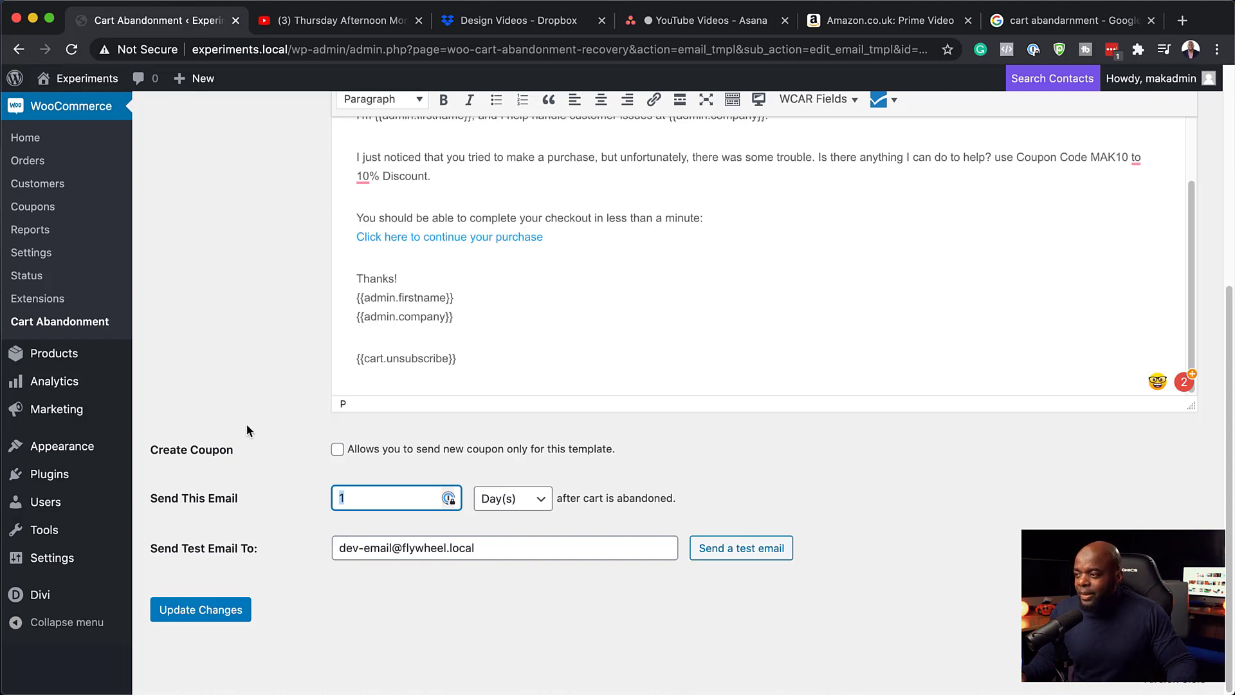
{"action": "scroll", "coordinate": [283, 516], "scroll_direction": "up", "scroll_amount": 5}
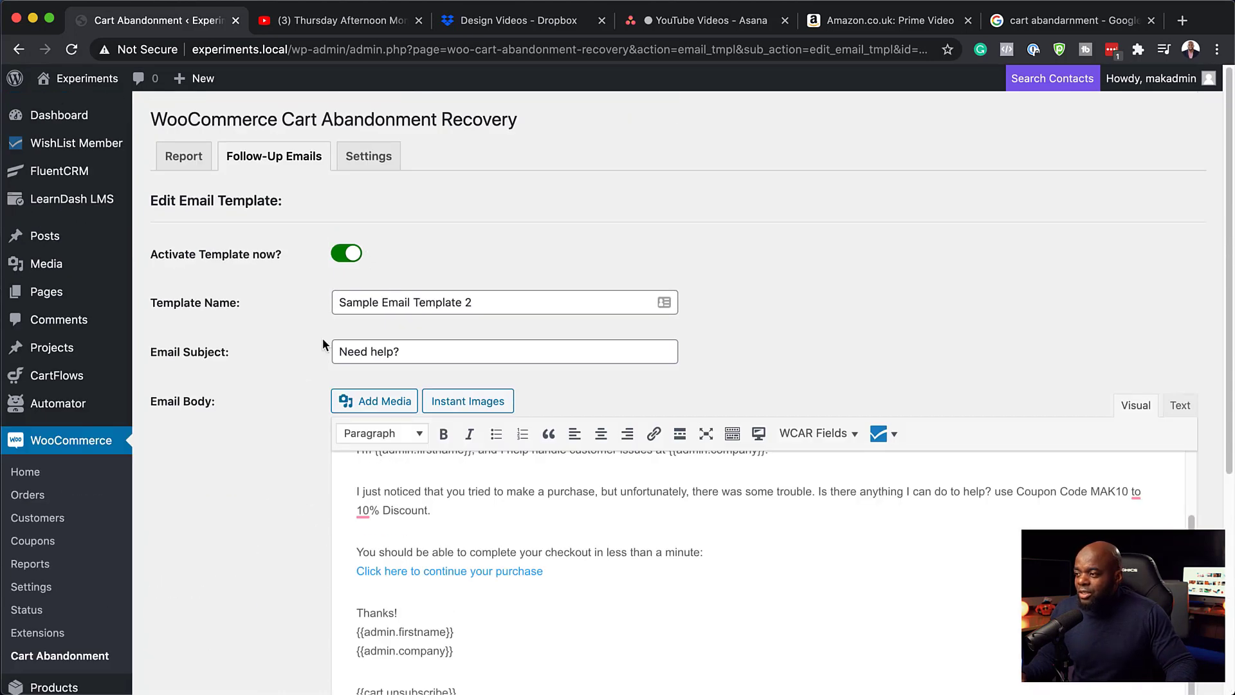
{"action": "scroll", "coordinate": [314, 553], "scroll_direction": "down", "scroll_amount": 5}
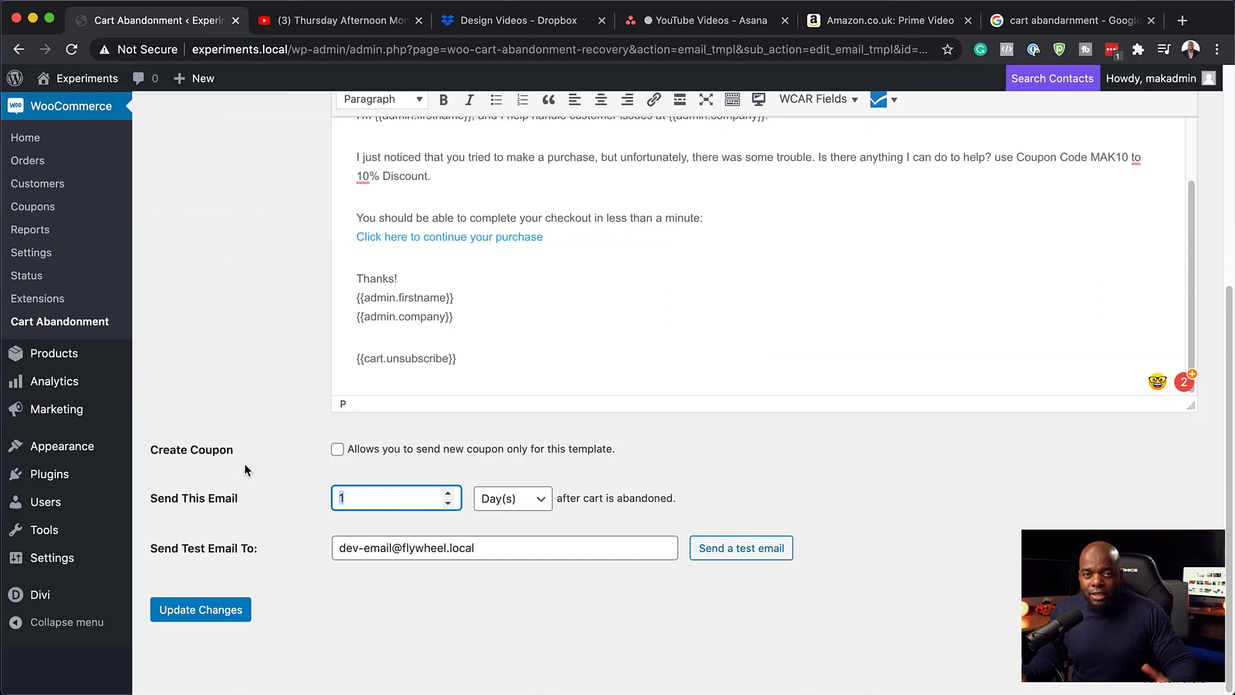
{"action": "left_click", "coordinate": [339, 451]}
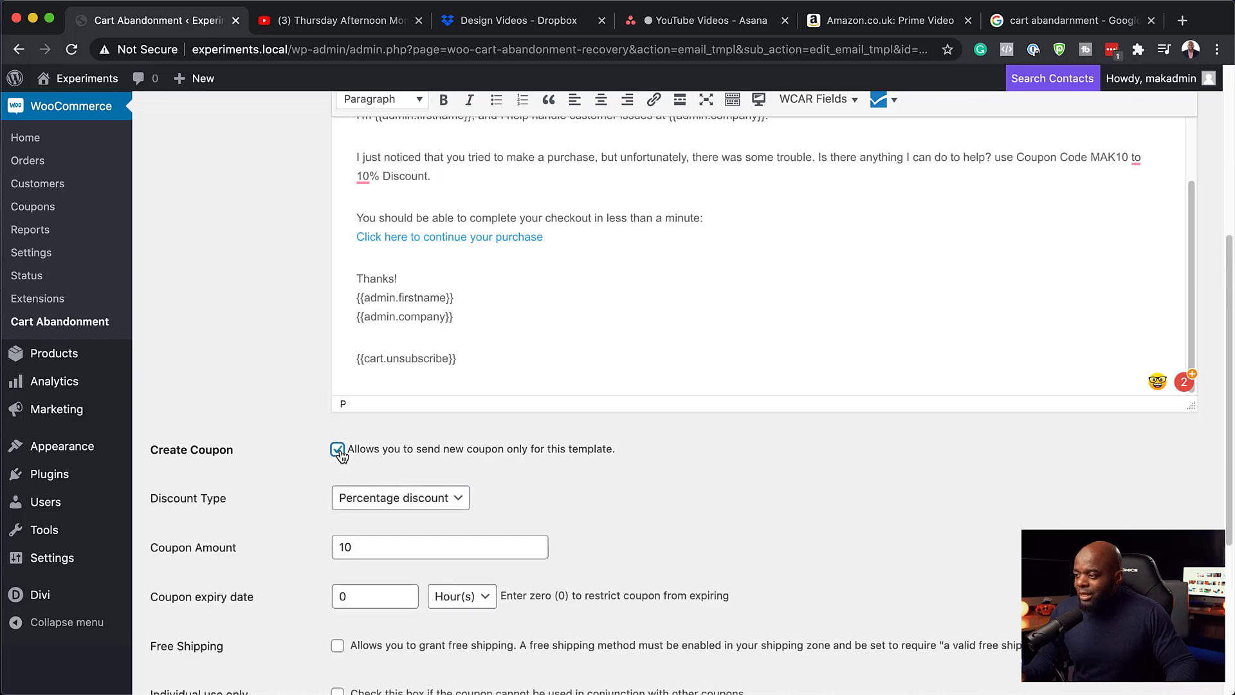
{"action": "left_click", "coordinate": [427, 498]}
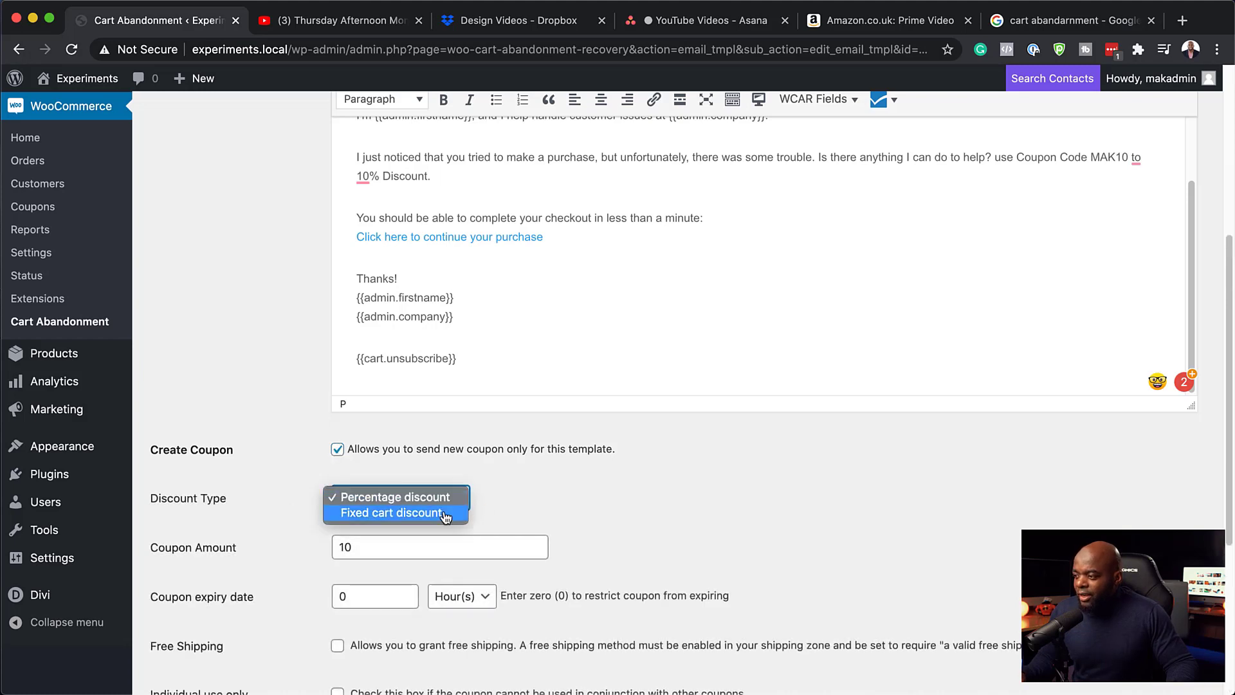
{"action": "key", "text": "Return"}
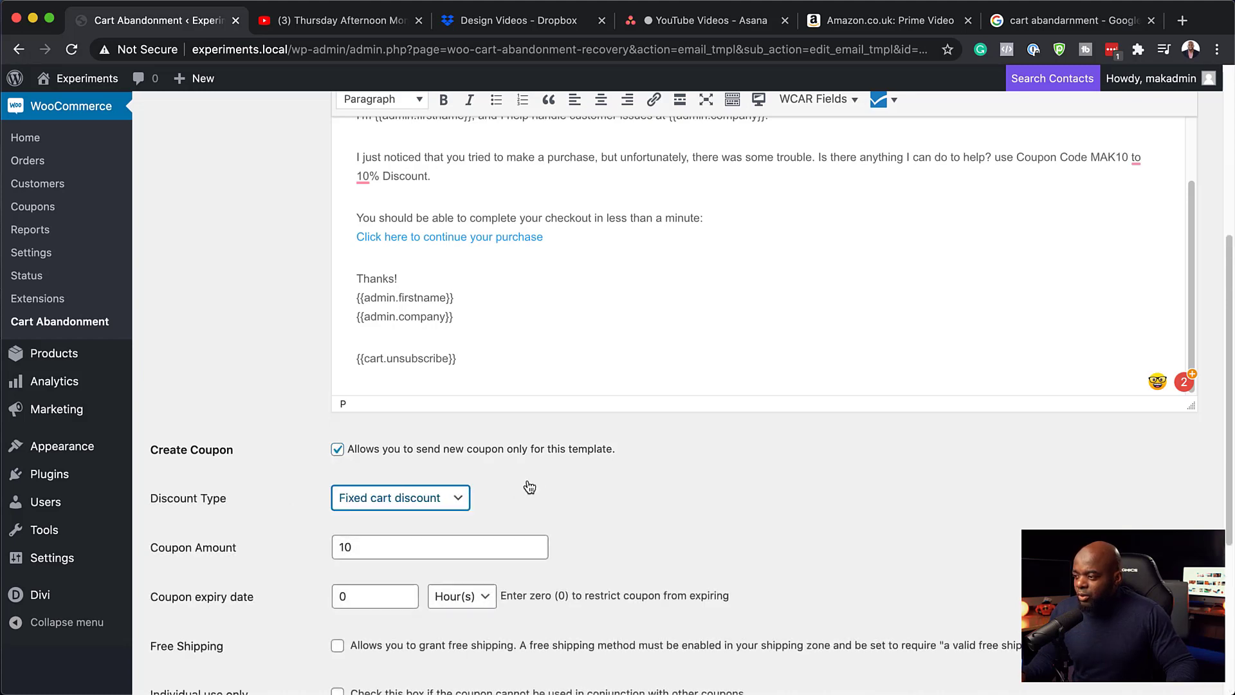
{"action": "left_click", "coordinate": [442, 498]}
{"action": "left_click", "coordinate": [441, 482]}
Step: Leave the coupon amount at 10 with no expiry and save the template changes
{"action": "scroll", "coordinate": [277, 582], "scroll_direction": "down", "scroll_amount": 3}
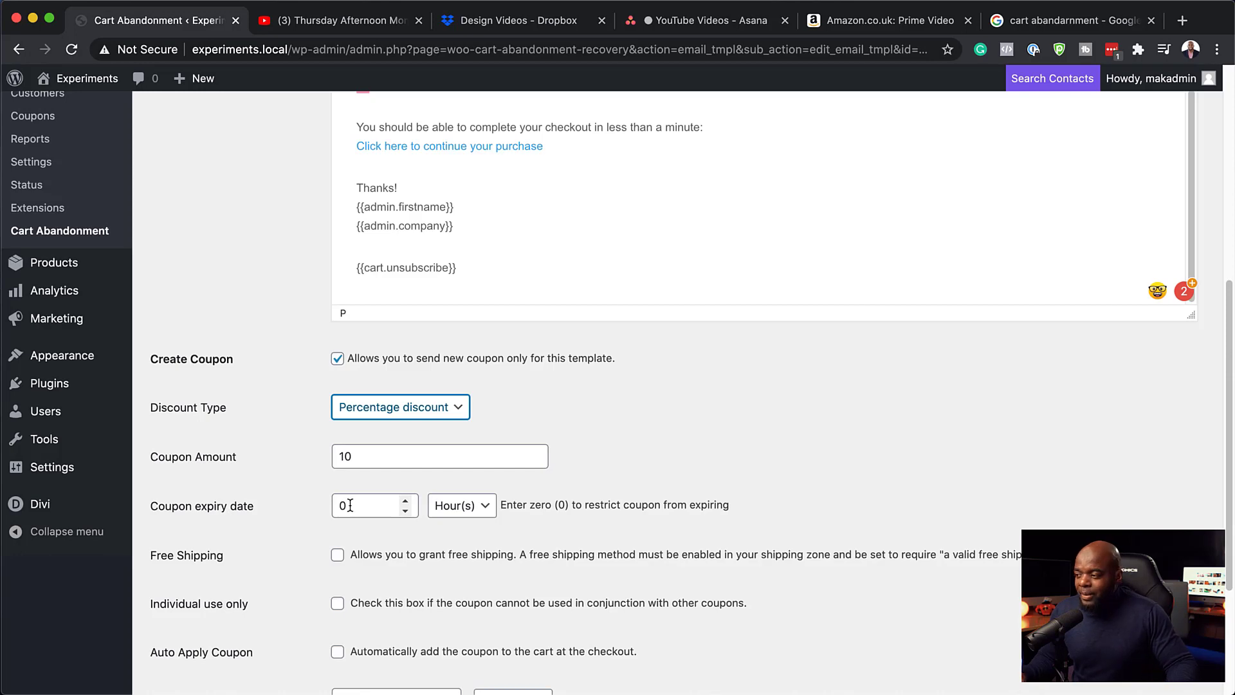
{"action": "scroll", "coordinate": [237, 577], "scroll_direction": "down", "scroll_amount": 1}
{"action": "scroll", "coordinate": [237, 577], "scroll_direction": "down", "scroll_amount": 5}
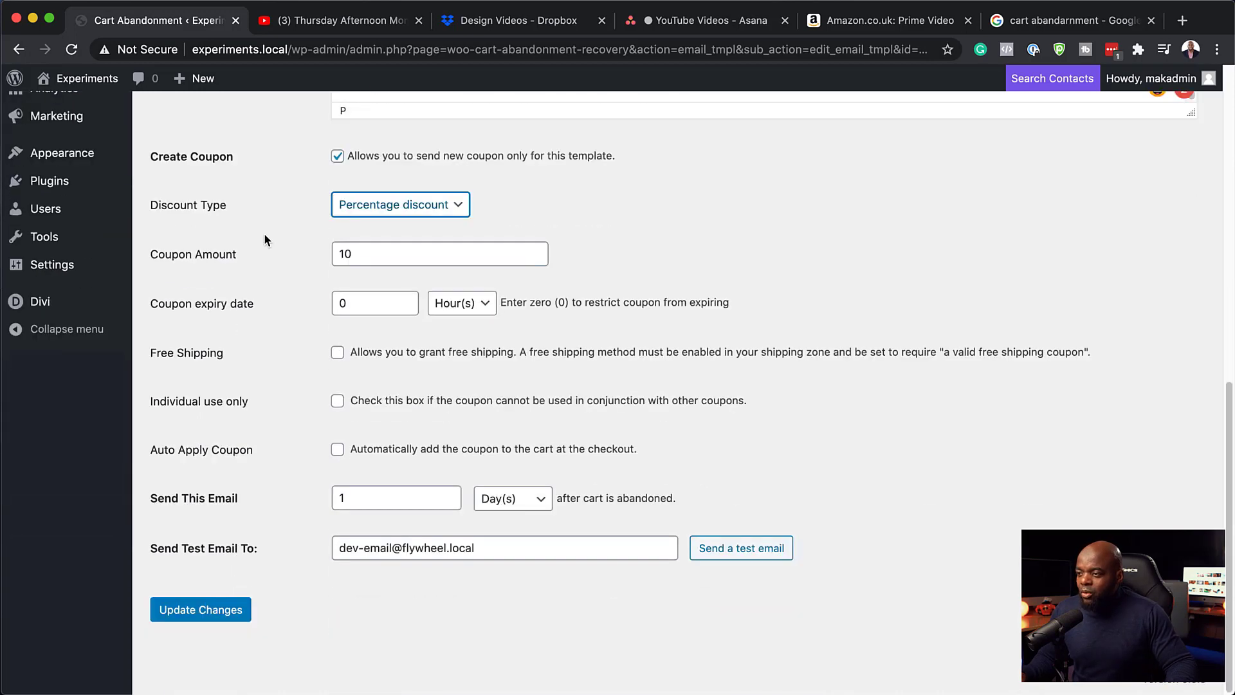
{"action": "left_click", "coordinate": [235, 620]}
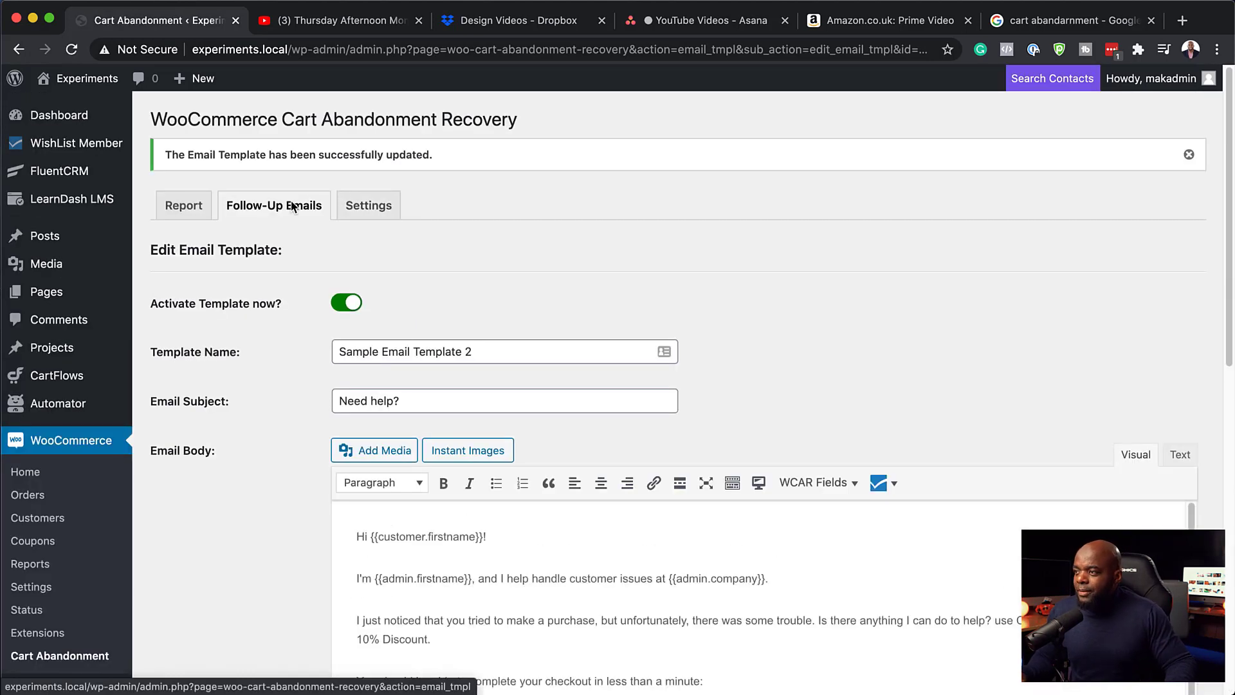
Step: Activate Sample Email Template 1 from the Follow-Up Emails list
{"action": "left_click", "coordinate": [279, 212]}
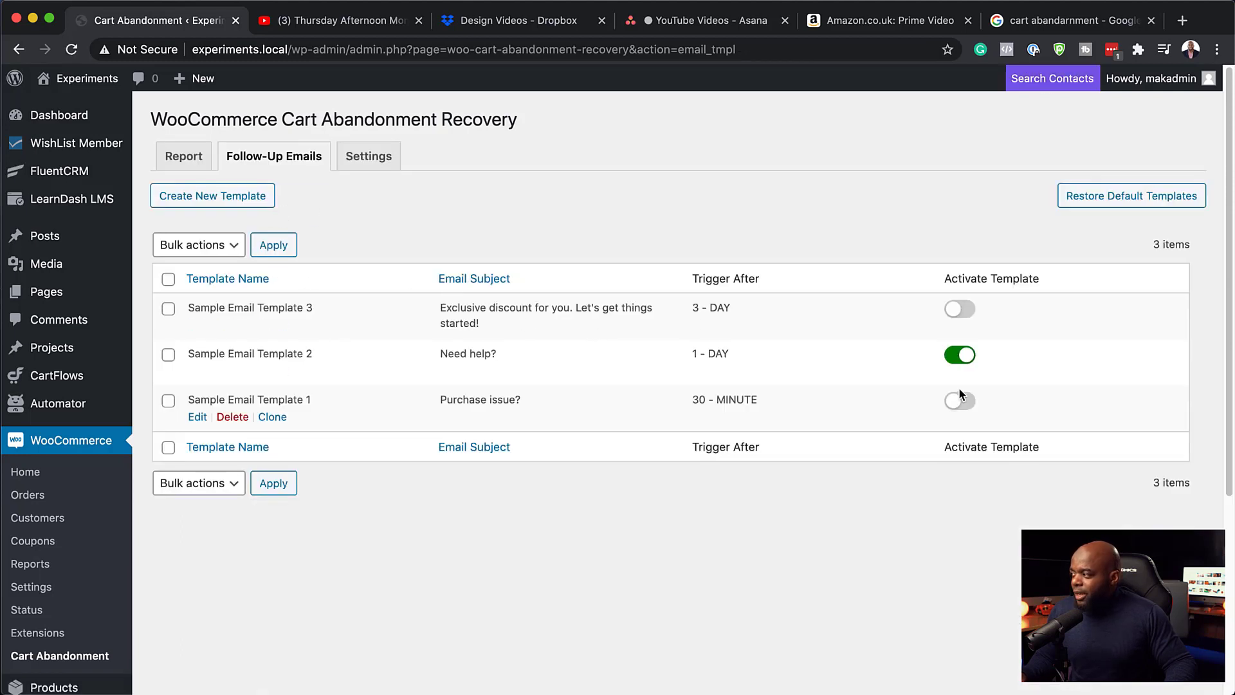
{"action": "left_click", "coordinate": [965, 402]}
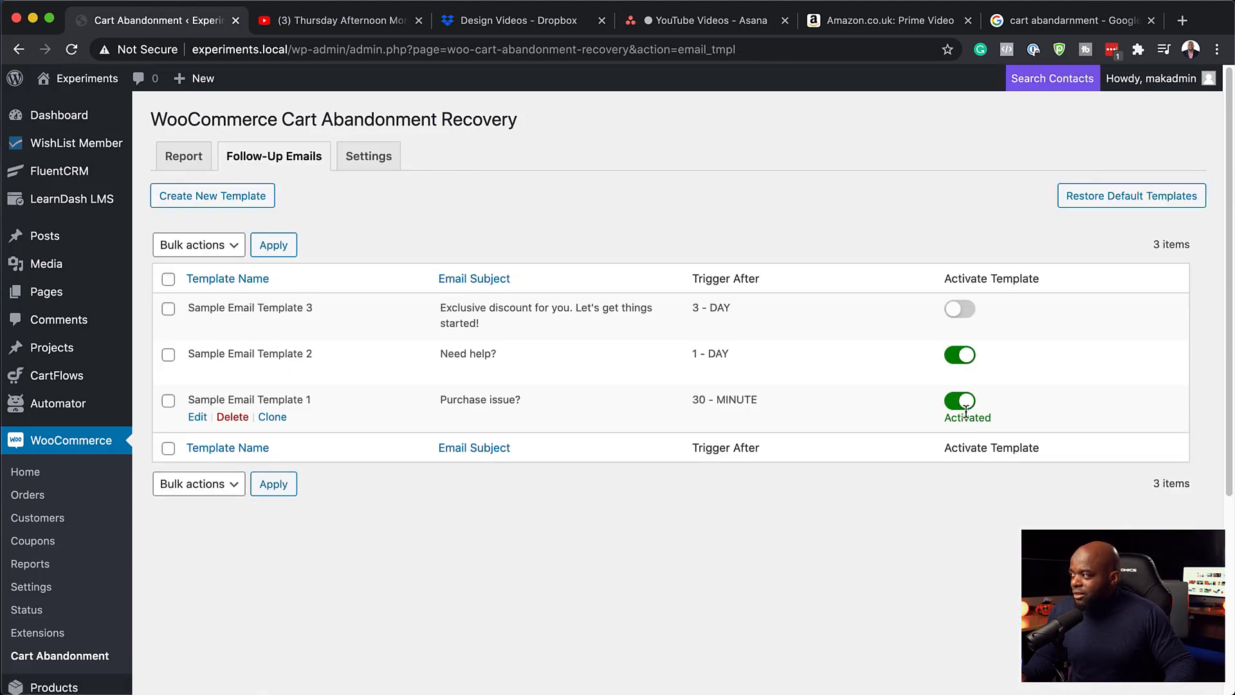